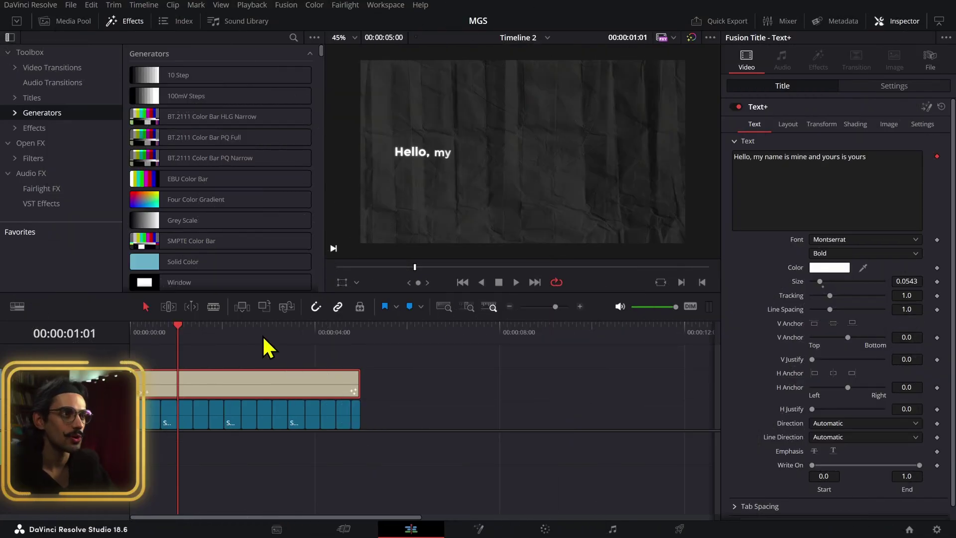
Step: Play the title animation from the start of the timeline, then scrub back to around 00:00:02:10
key("Home")
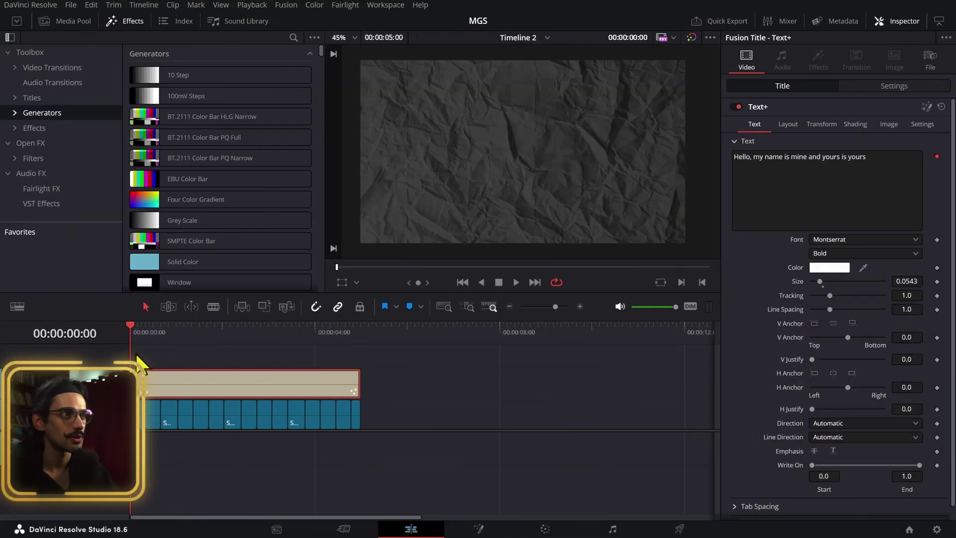
key("space")
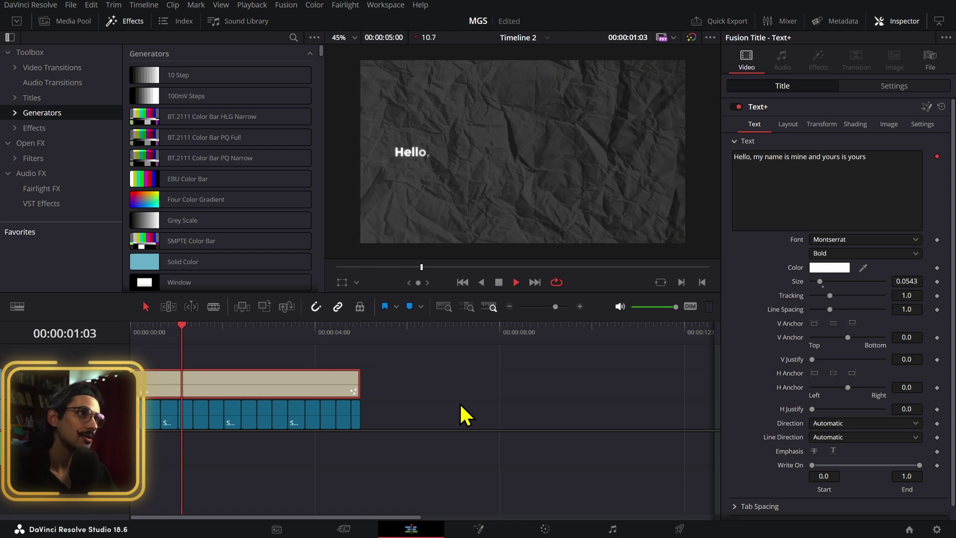
key("space")
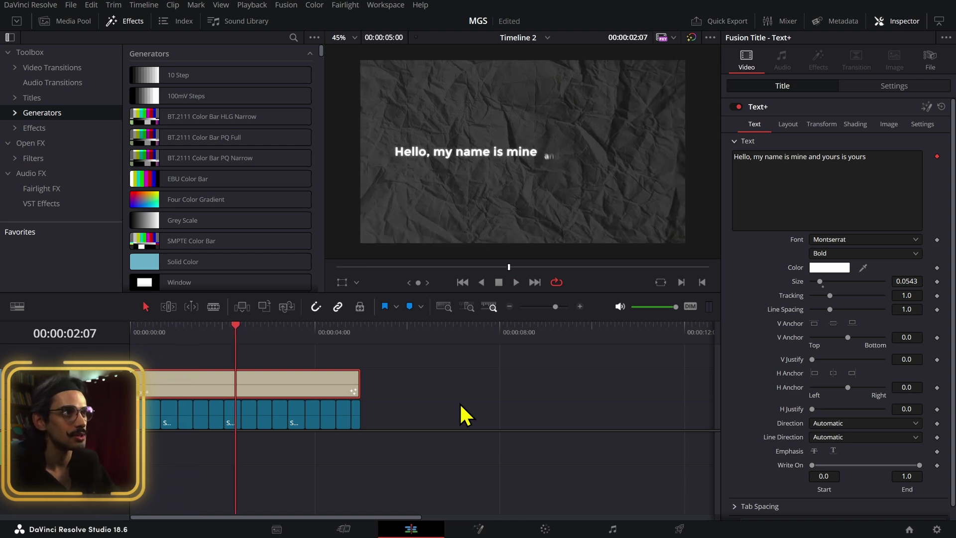
key("space")
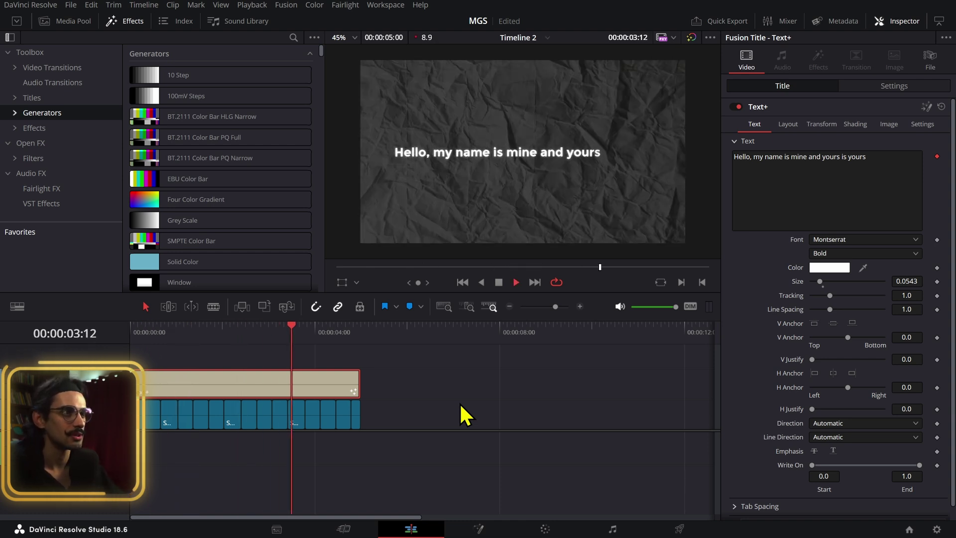
left_click_drag(331, 336, 237, 371)
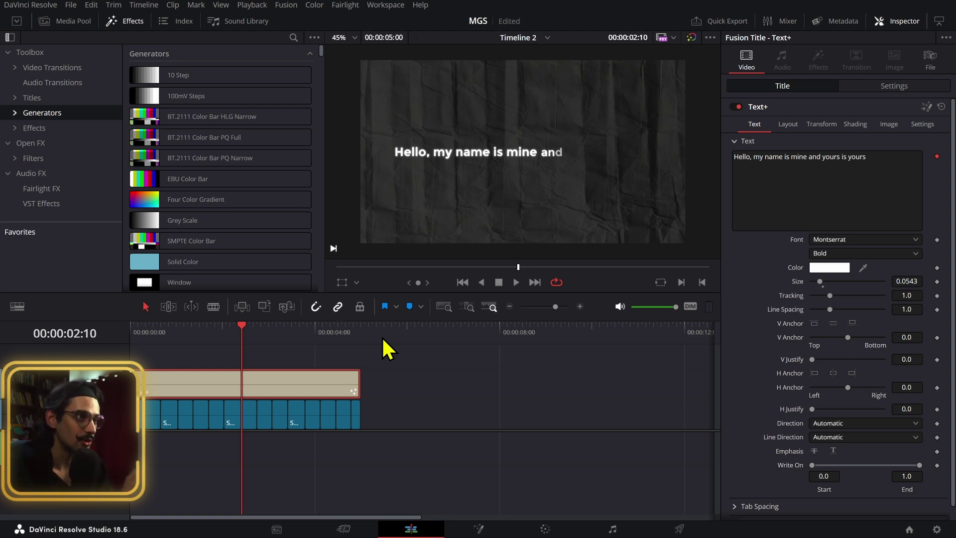
Step: Insert a line break after "Hello, my name is mine and" in the title text and scrub through the two-line animation
scroll(489, 209, "down", 2)
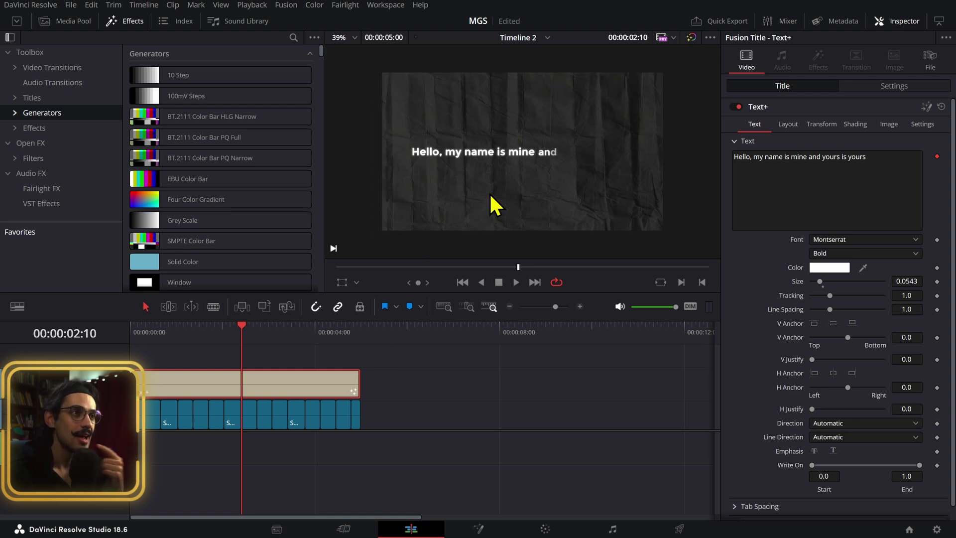
left_click(824, 156)
key("Return")
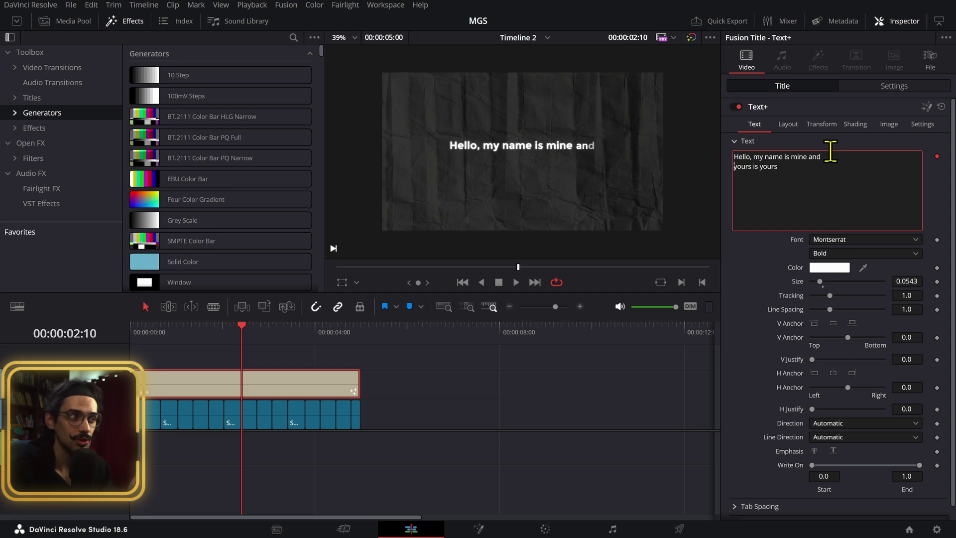
left_click_drag(274, 338, 316, 337)
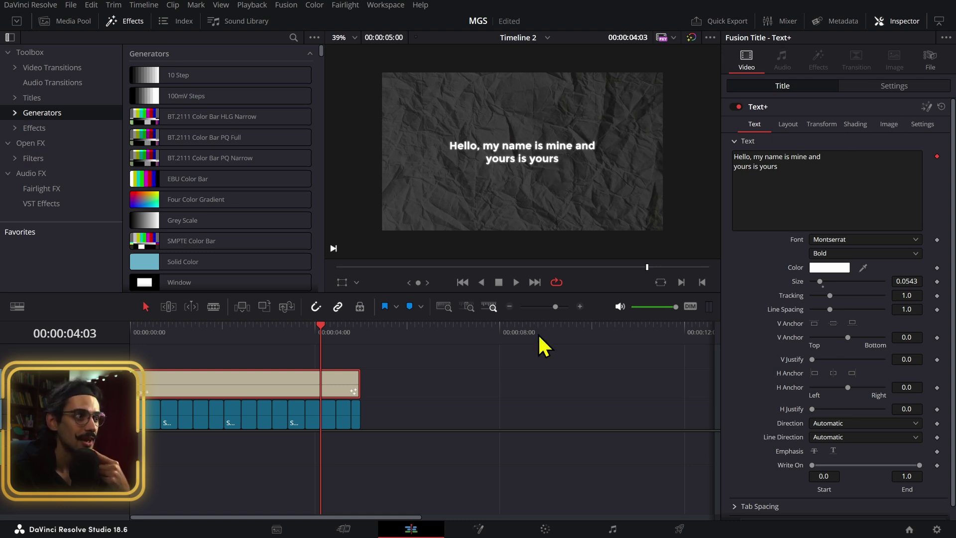
left_click_drag(319, 334, 204, 344)
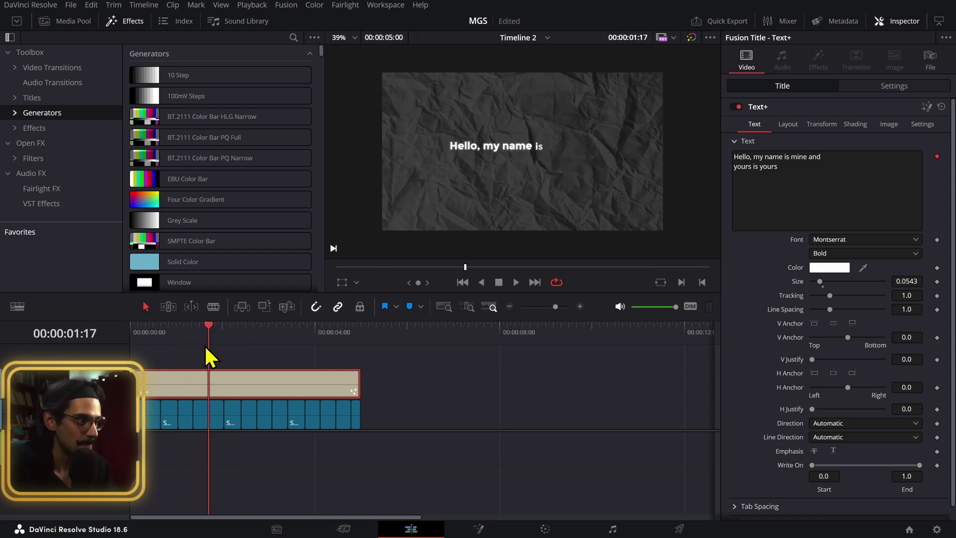
Step: Duplicate the Text+ clip further along the same track, leaving a gap, and move the playhead onto the copy at 00:00:06:06
left_click(380, 375)
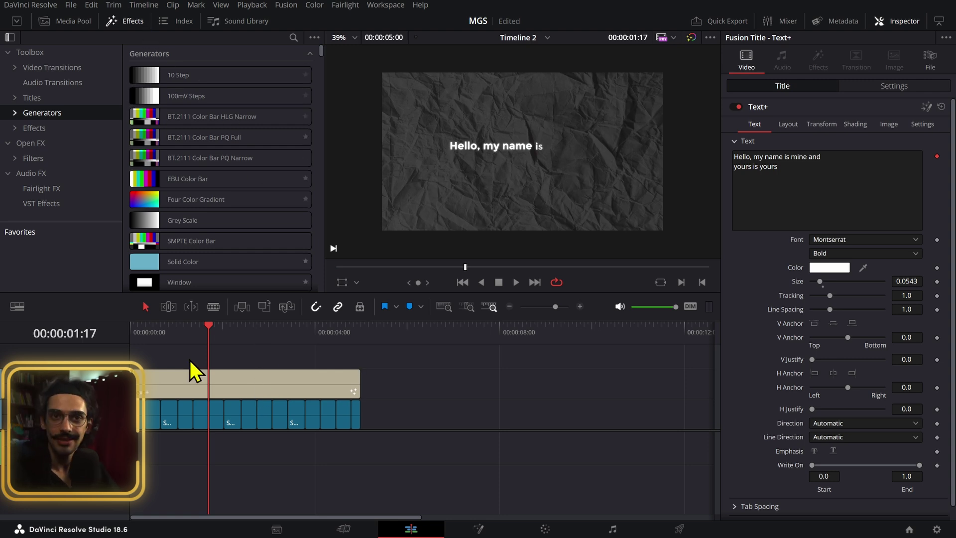
left_click(187, 383)
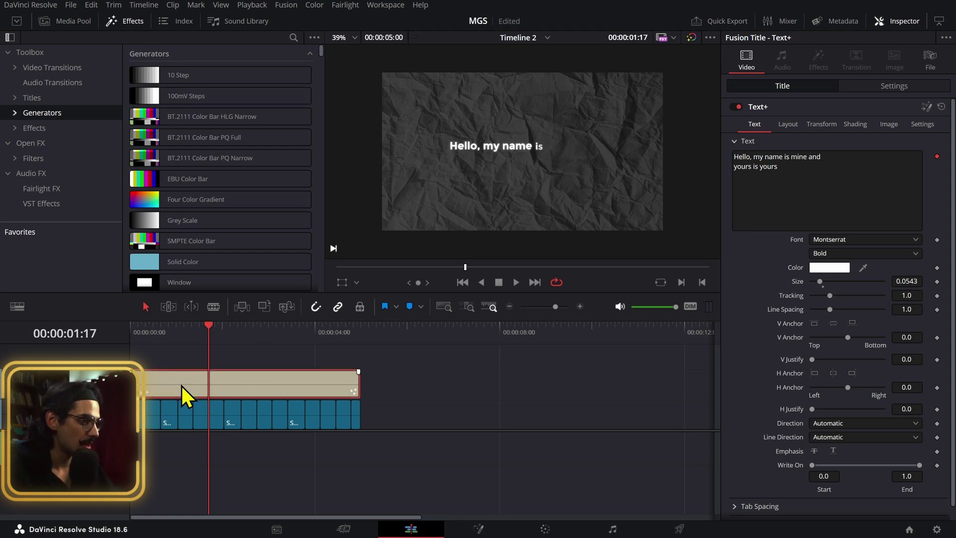
left_click_drag(181, 386, 446, 376)
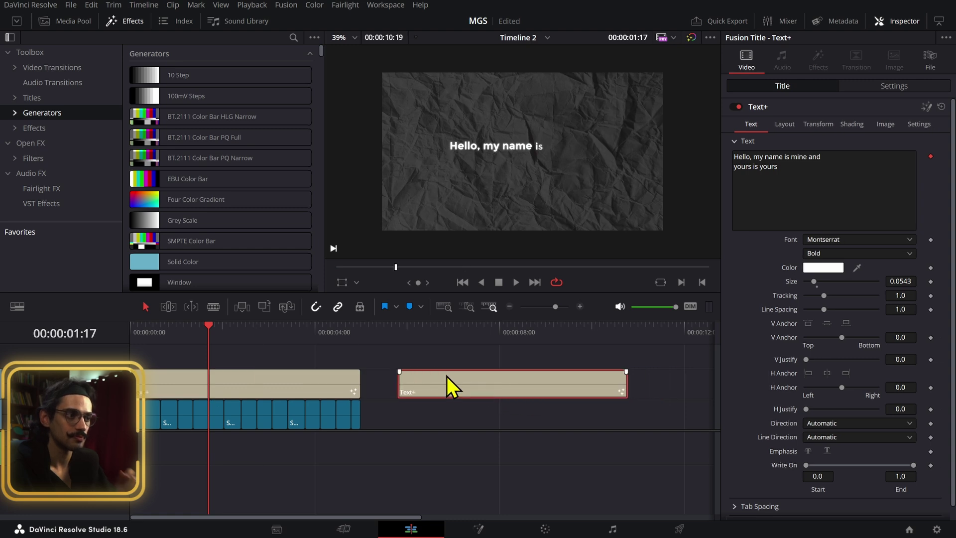
left_click(406, 333)
left_click(419, 333)
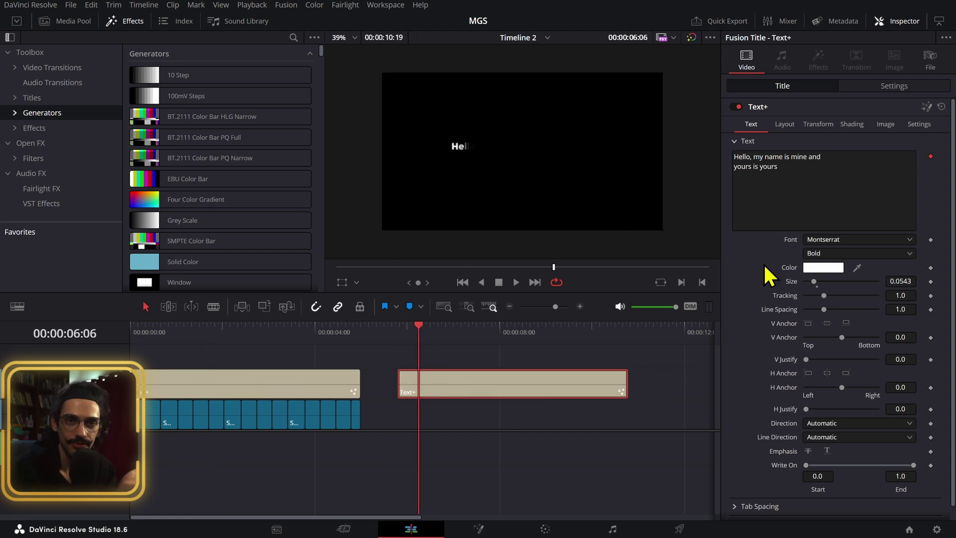
Step: Clear the existing animation from the copied title's text and apply a Follower modifier to it
left_click(930, 156)
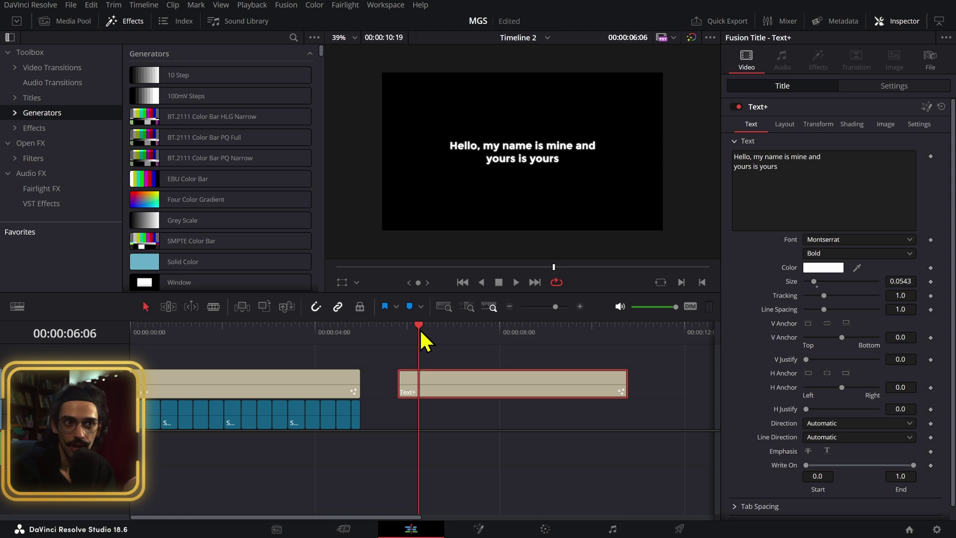
left_click(883, 257)
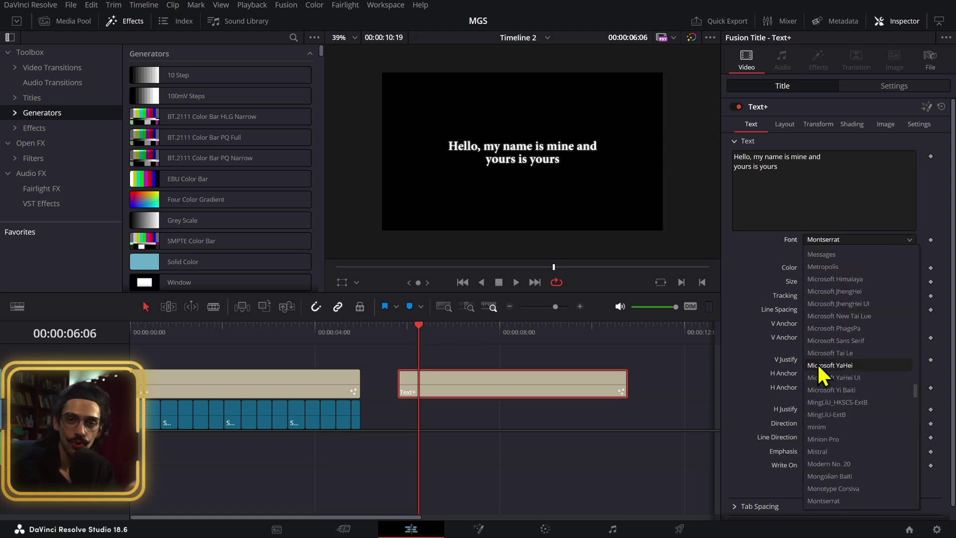
left_click(766, 247)
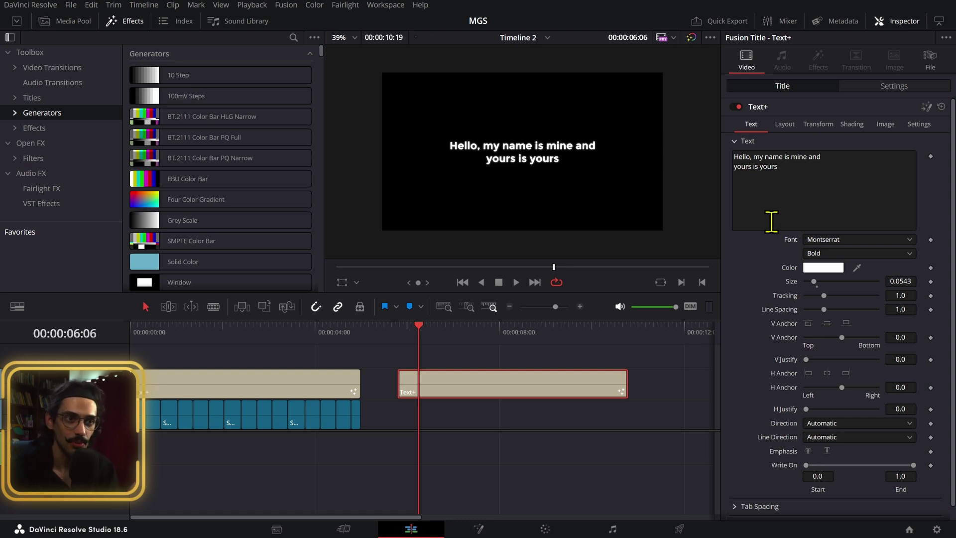
right_click(798, 199)
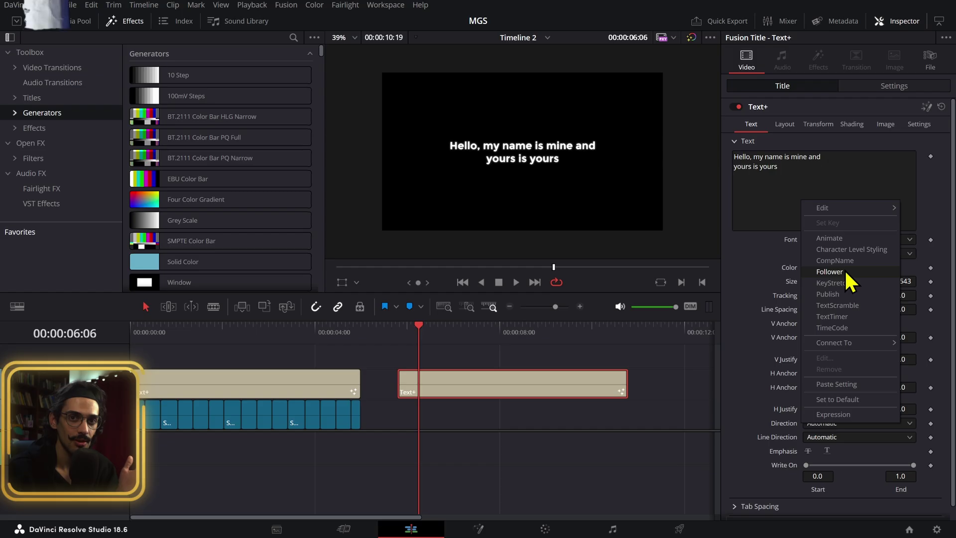
left_click(845, 273)
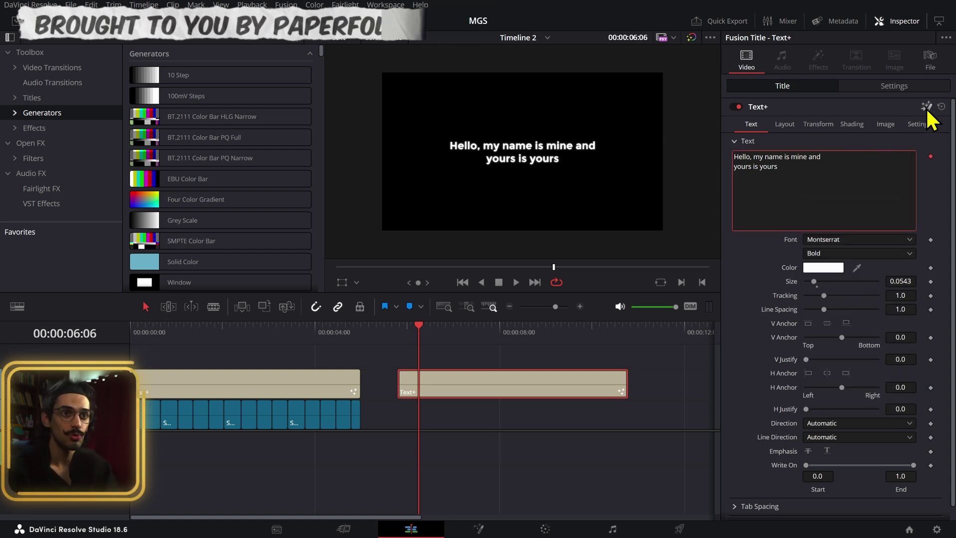
scroll(901, 184, "down", 1)
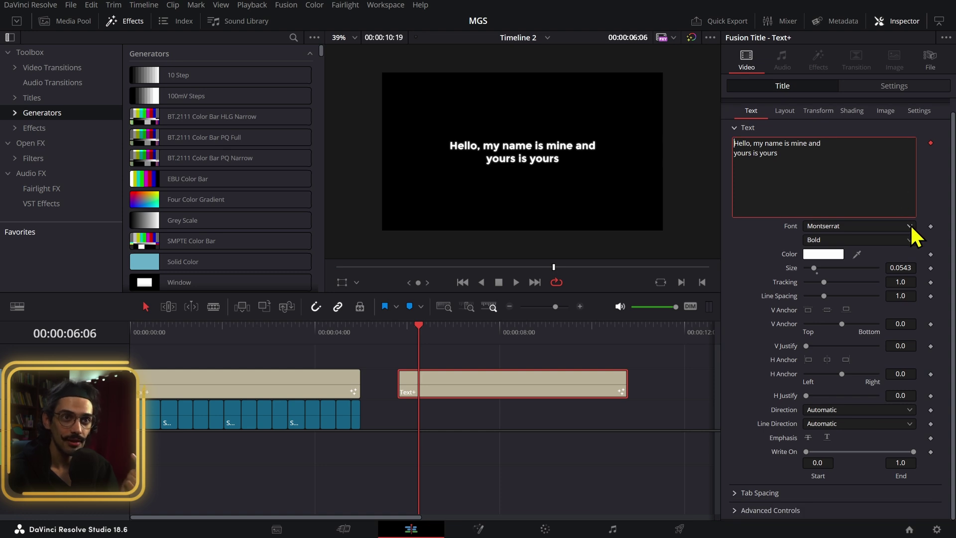
scroll(906, 199, "up", 1)
scroll(912, 134, "down", 1)
scroll(923, 139, "up", 1)
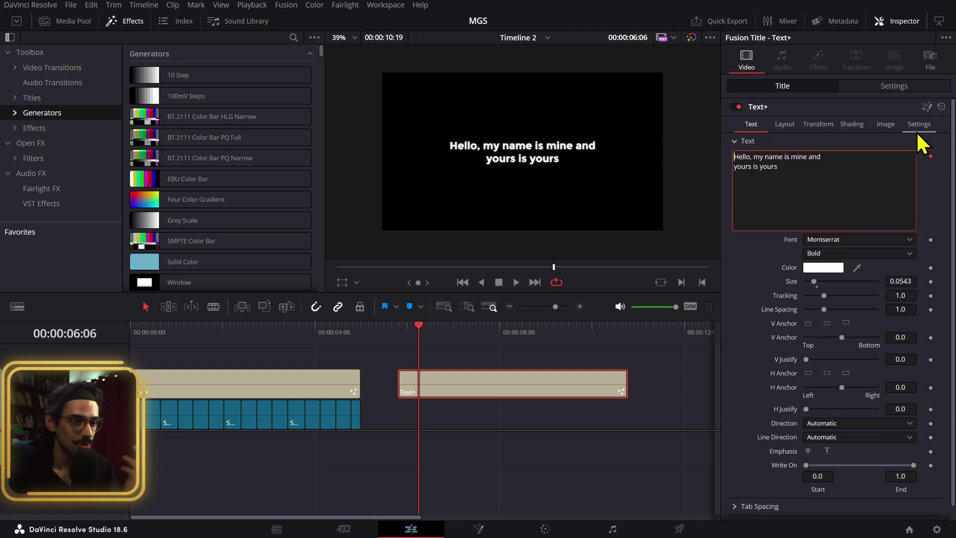
scroll(908, 142, "down", 1)
scroll(901, 253, "up", 1)
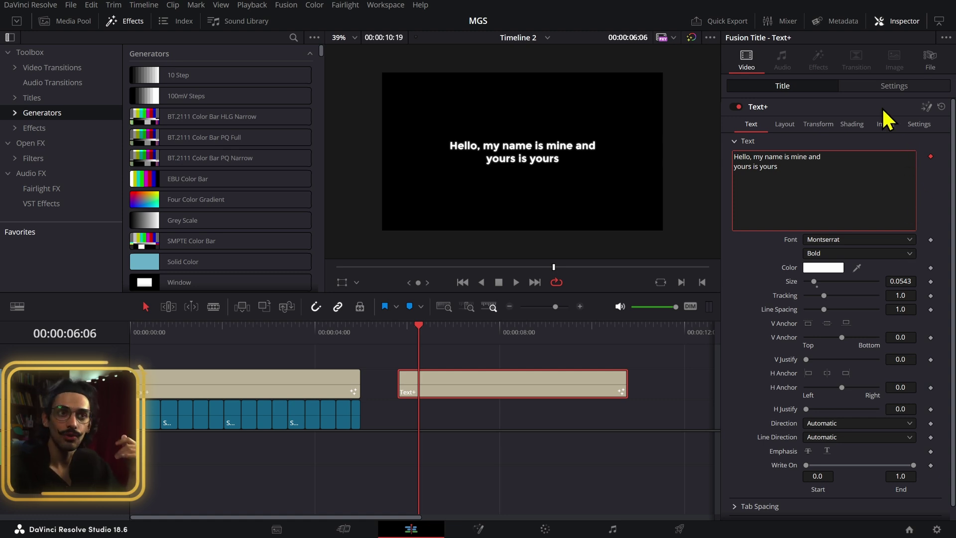
Step: Open the copied title's Fusion composition and disable the Glow1 and CameraShake1 nodes
left_click(927, 110)
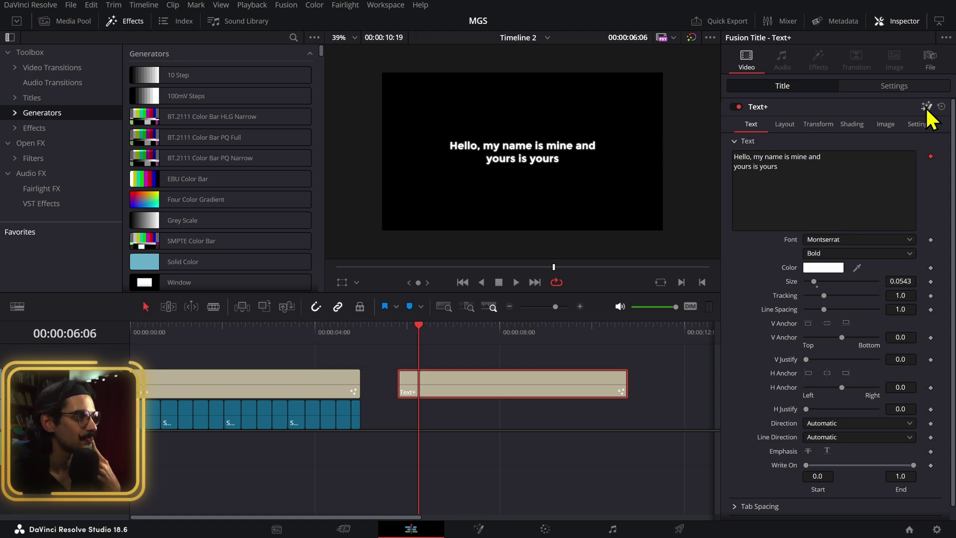
left_click(927, 107)
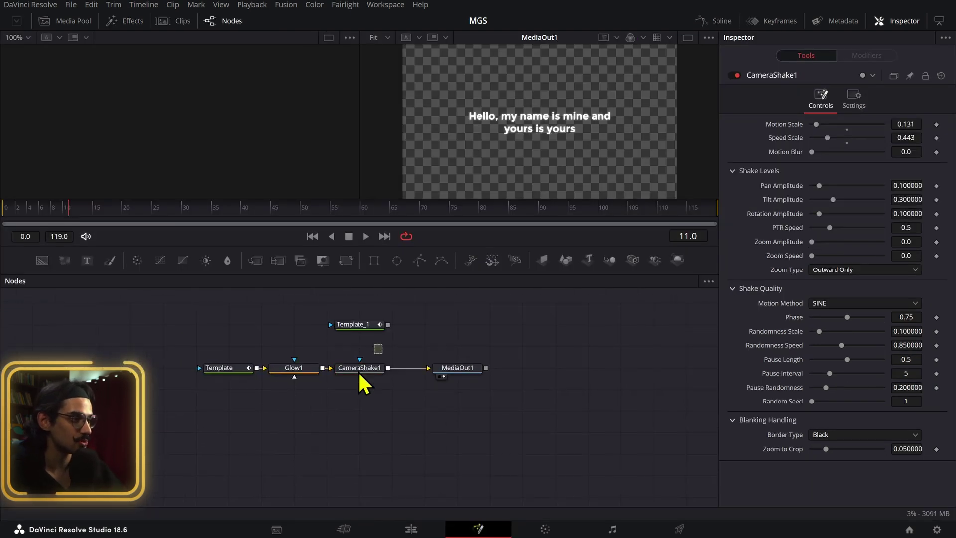
left_click(295, 367, "ctrl")
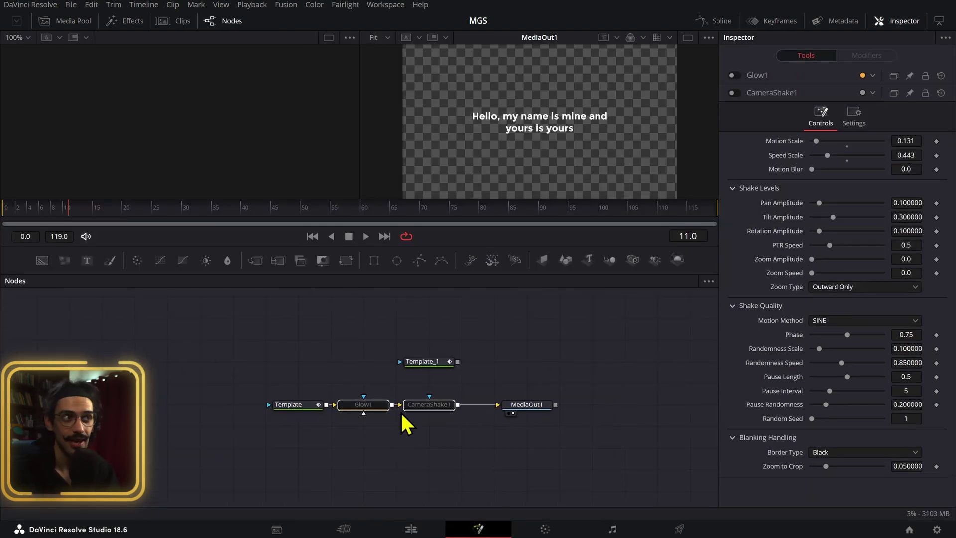
Step: Show the Template node in the viewer and delete the disconnected Template_1 node
left_click(314, 404)
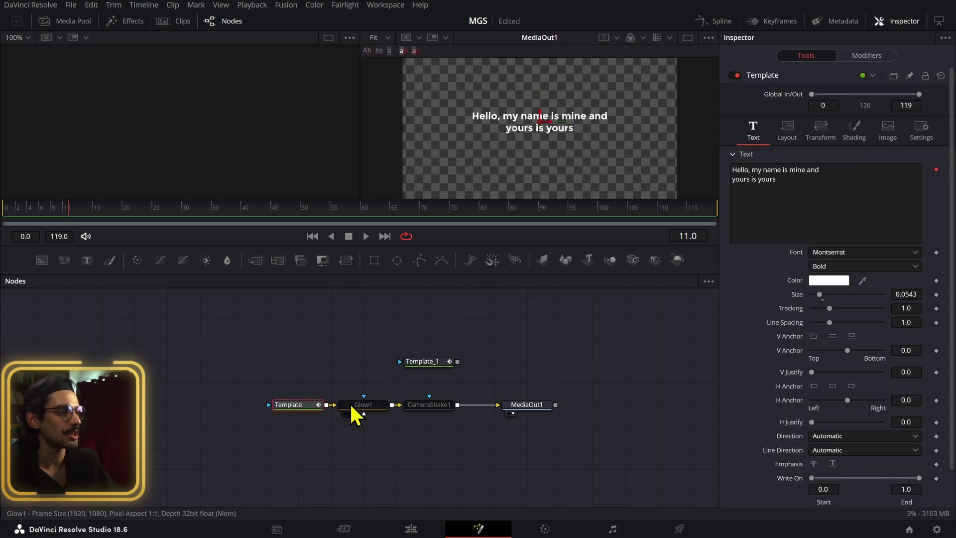
key("2")
left_click(412, 365)
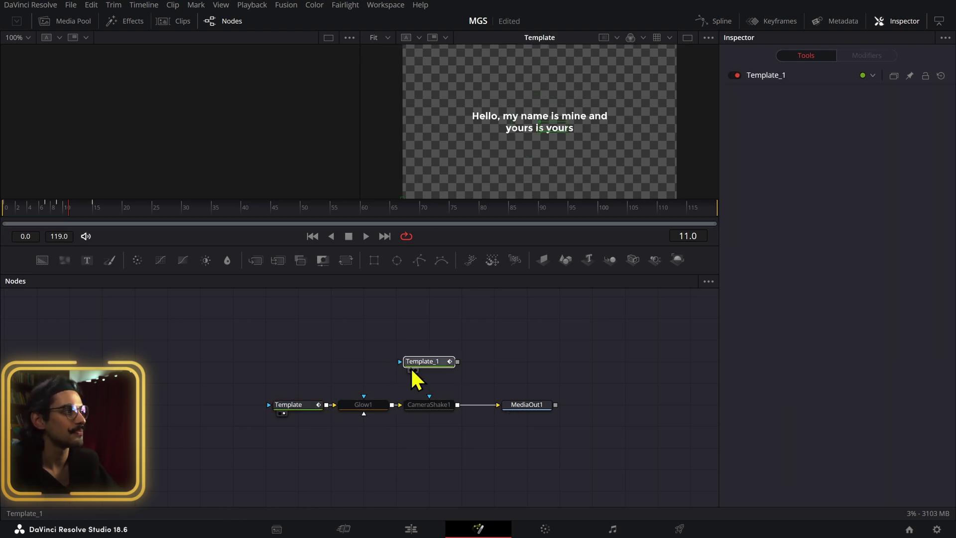
key("Delete")
Step: Display the Template node's Follower modifier settings and move the playhead to frame 17
left_click(306, 405)
left_click(7, 218)
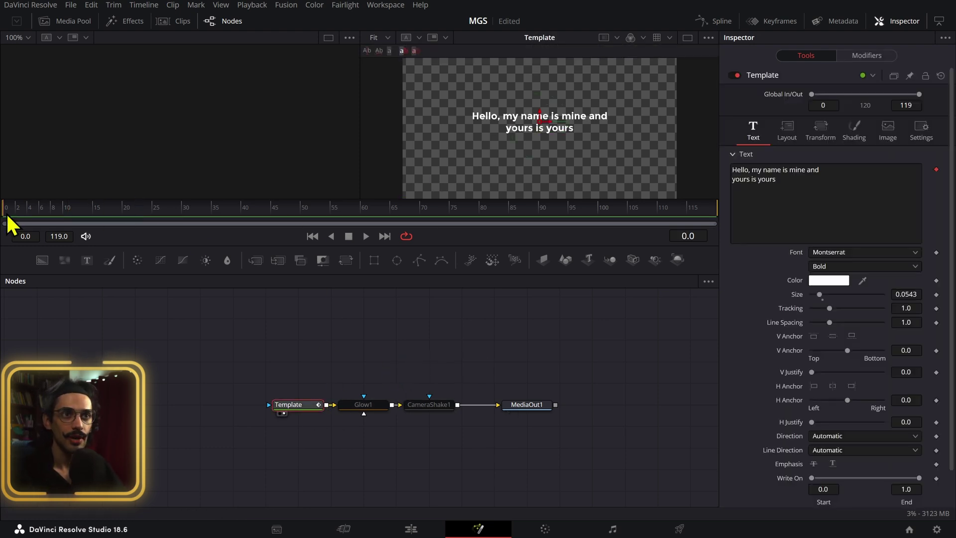
left_click_drag(7, 218, 27, 217)
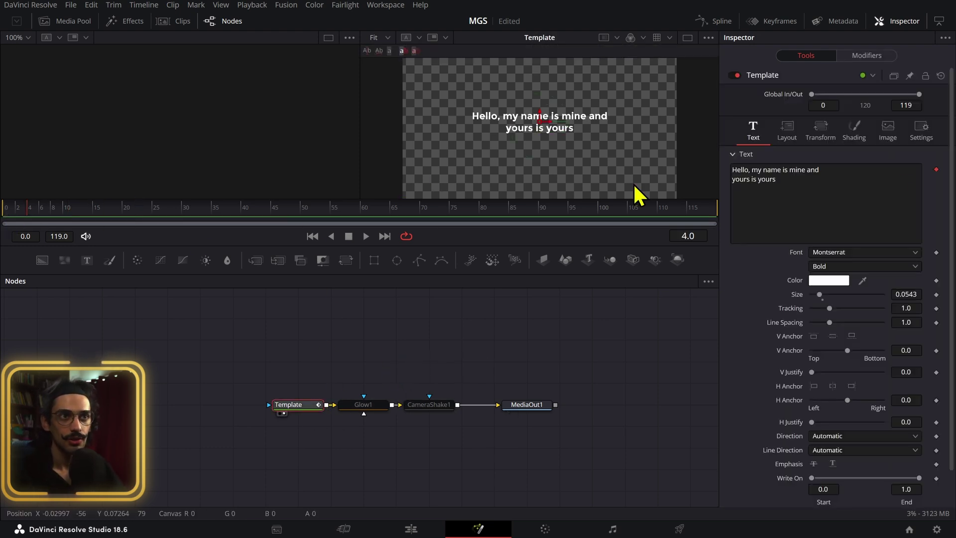
left_click(869, 56)
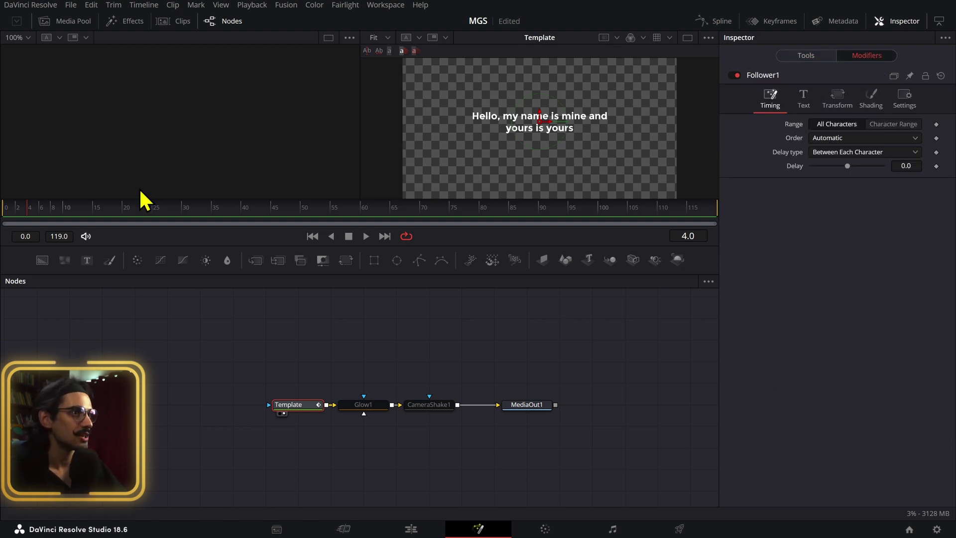
left_click(106, 213)
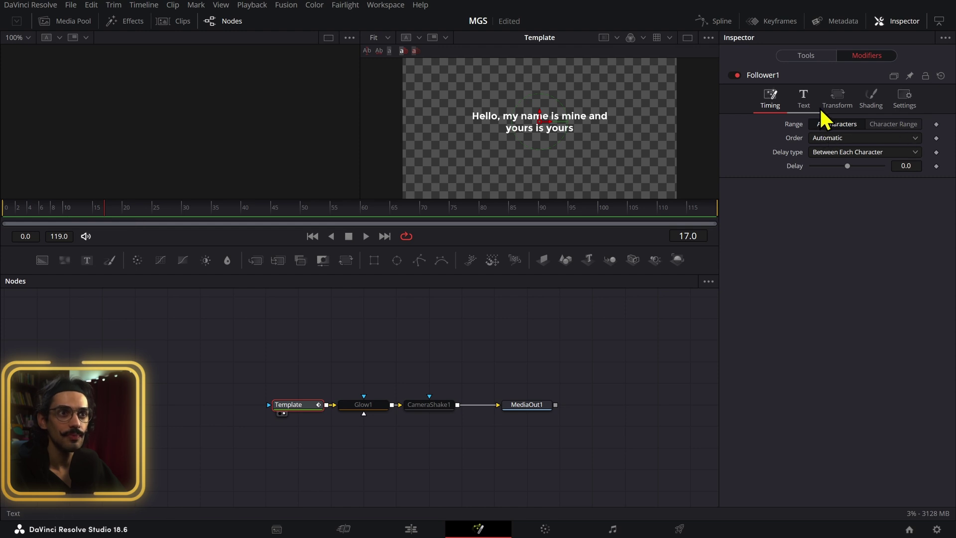
Step: Set the Follower's order to Left to Right and its delay type to Between Each Character
left_click(852, 138)
left_click(848, 145)
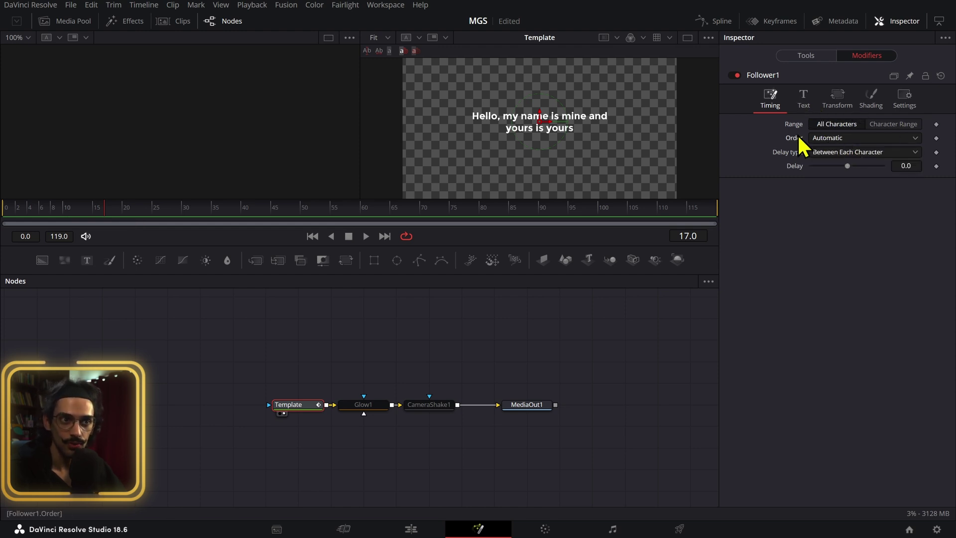
left_click(816, 138)
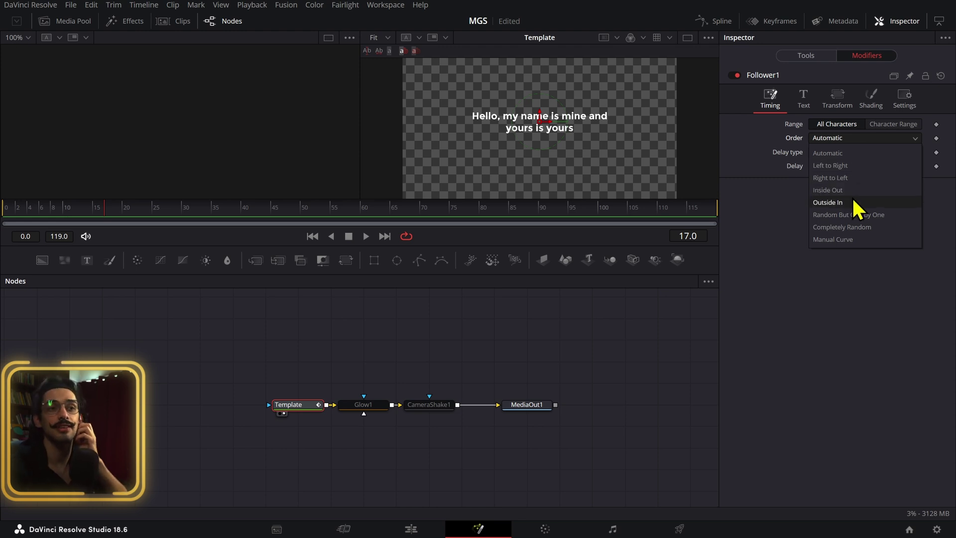
left_click(853, 164)
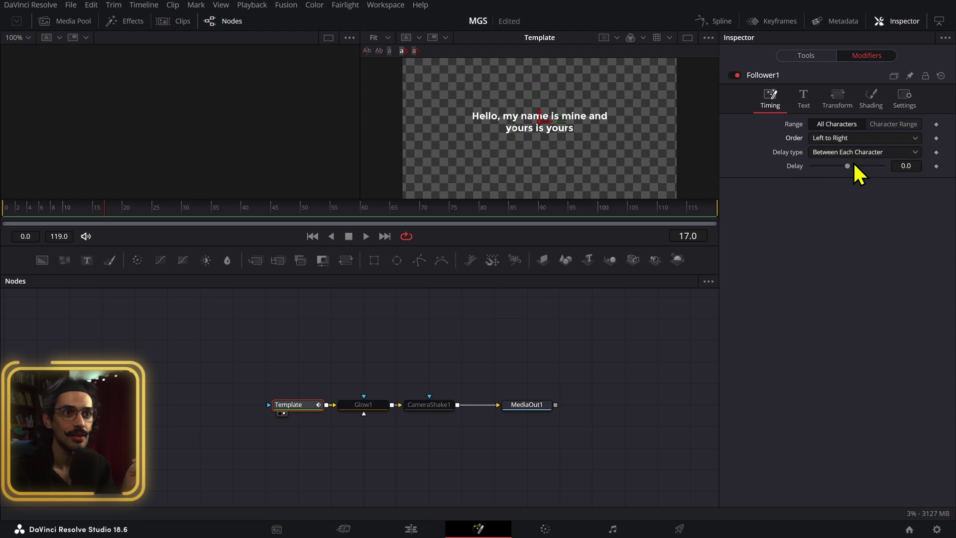
left_click(860, 155)
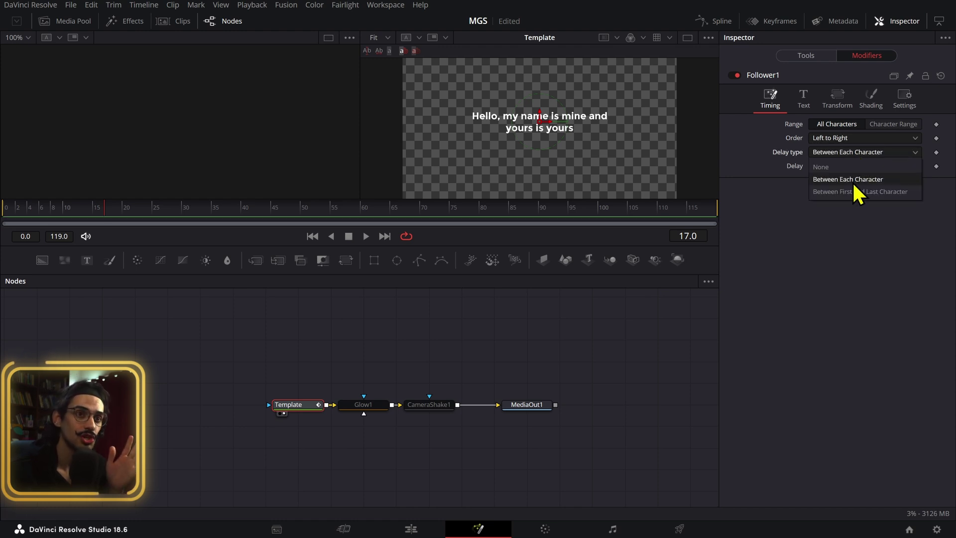
left_click(857, 193)
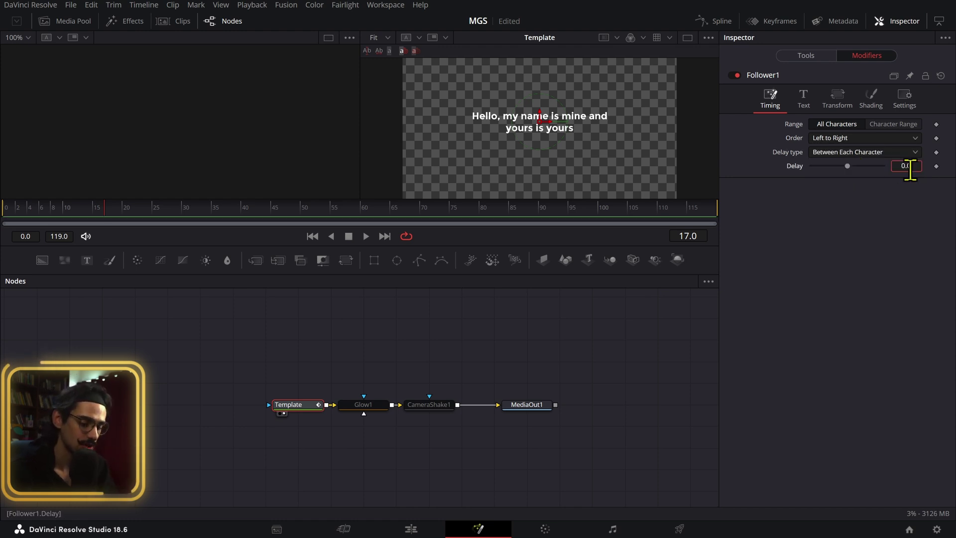
Step: Set the Follower's delay to 2.0 and its transform mode to Words
type("2")
key("Return")
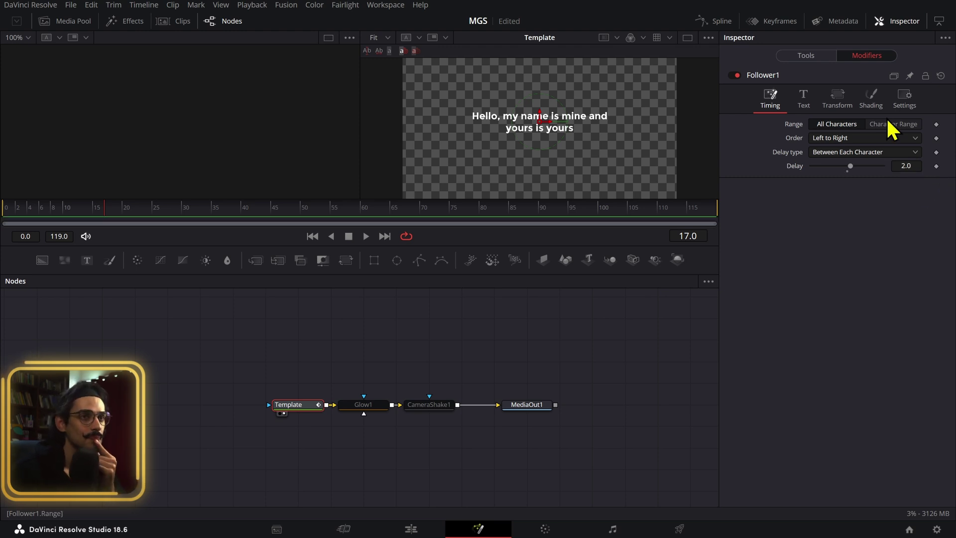
left_click(831, 100)
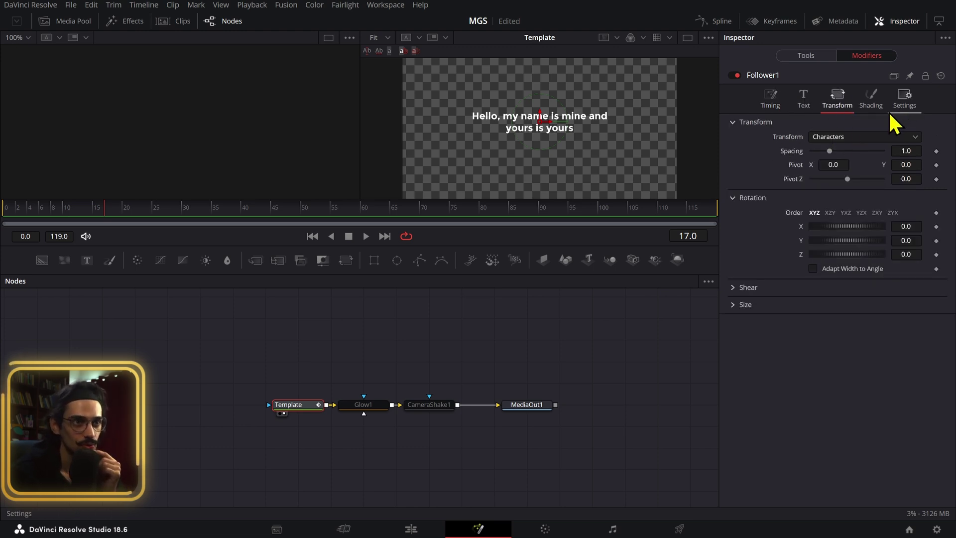
left_click(829, 137)
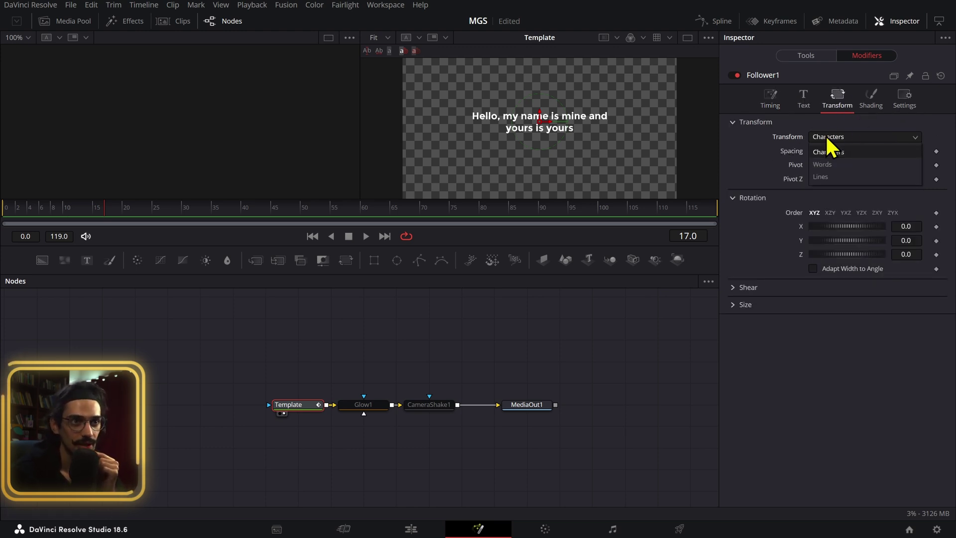
left_click(831, 164)
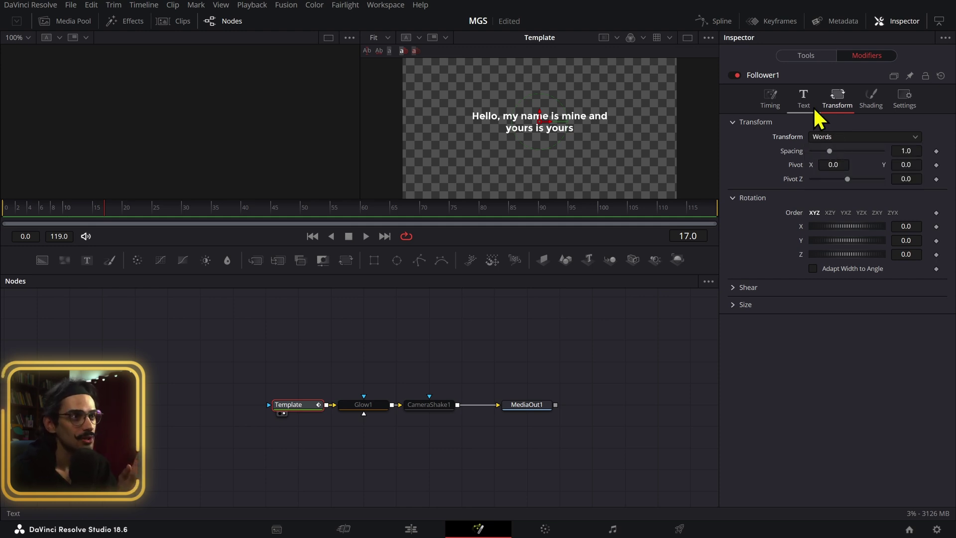
Step: Switch to a single viewer and zoom out until the whole title frame fits with space around it
left_click(687, 38)
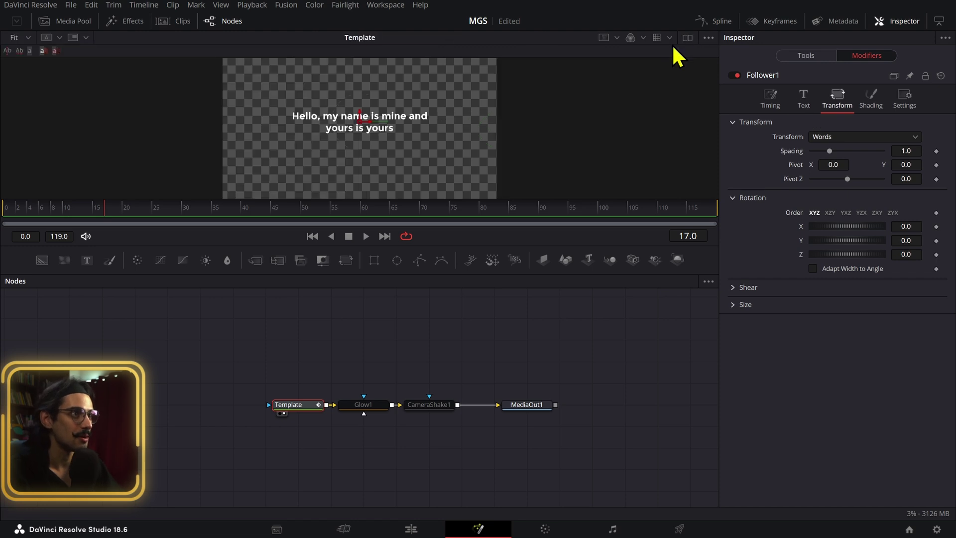
scroll(466, 130, "down", 2)
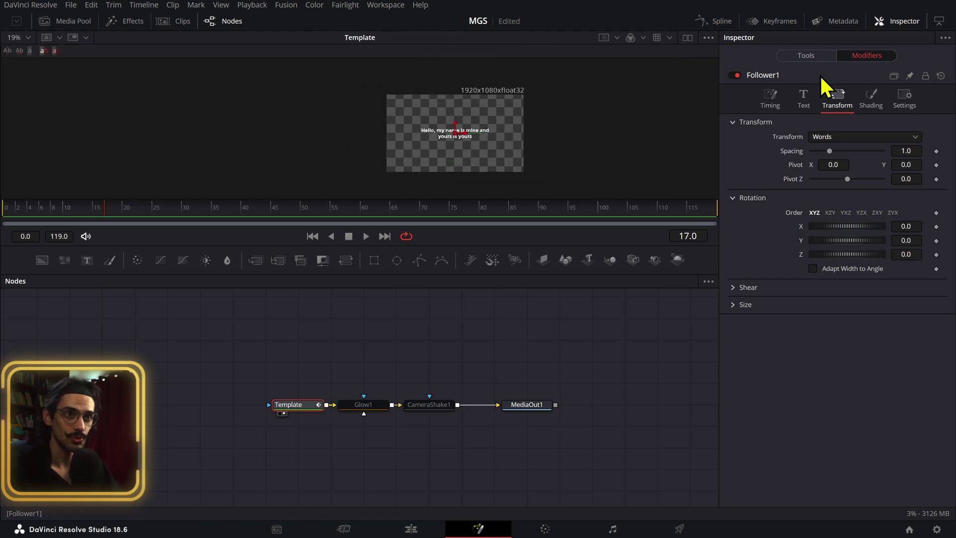
Step: Keyframe the position offset of the Follower's White Solid Fill shading element at frame 17
left_click(803, 98)
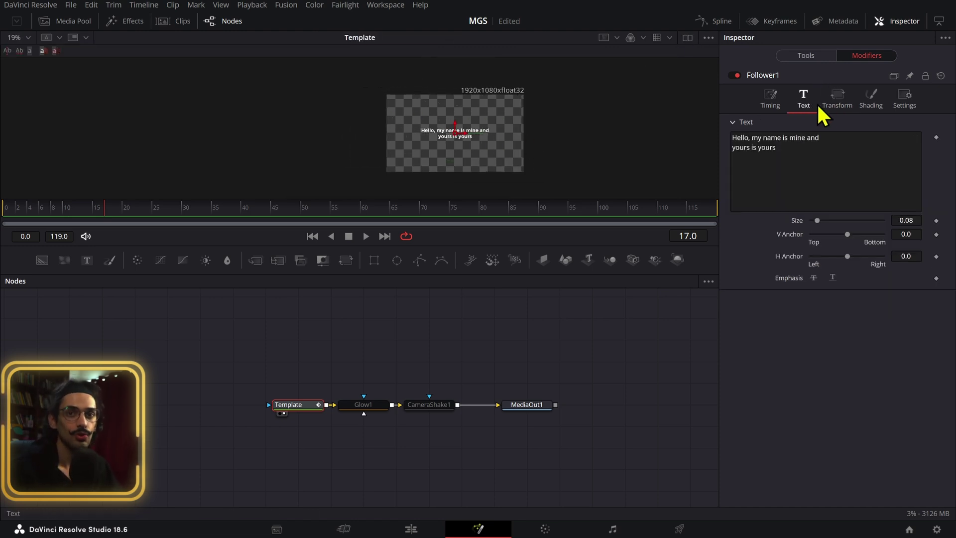
left_click(832, 102)
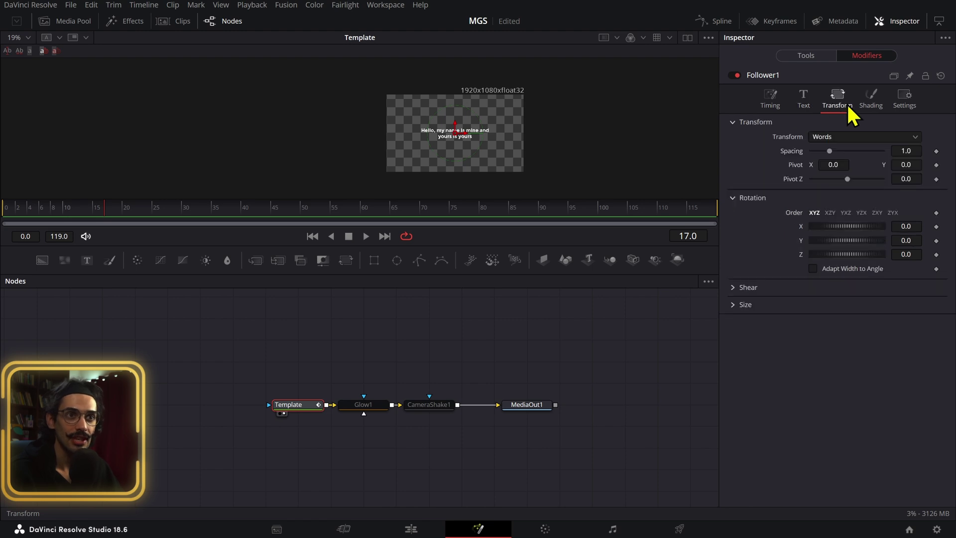
left_click(872, 102)
scroll(847, 313, "down", 3)
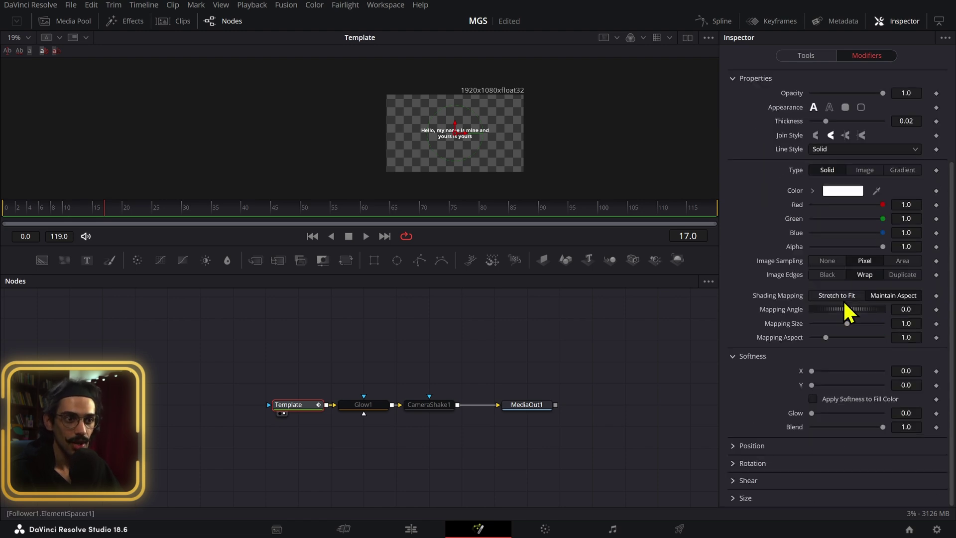
left_click(743, 446)
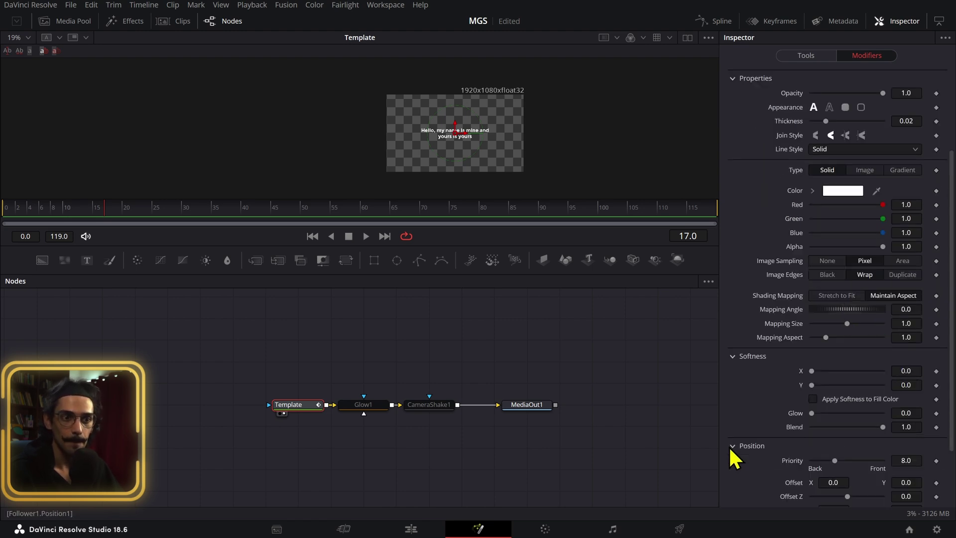
scroll(832, 380, "down", 2)
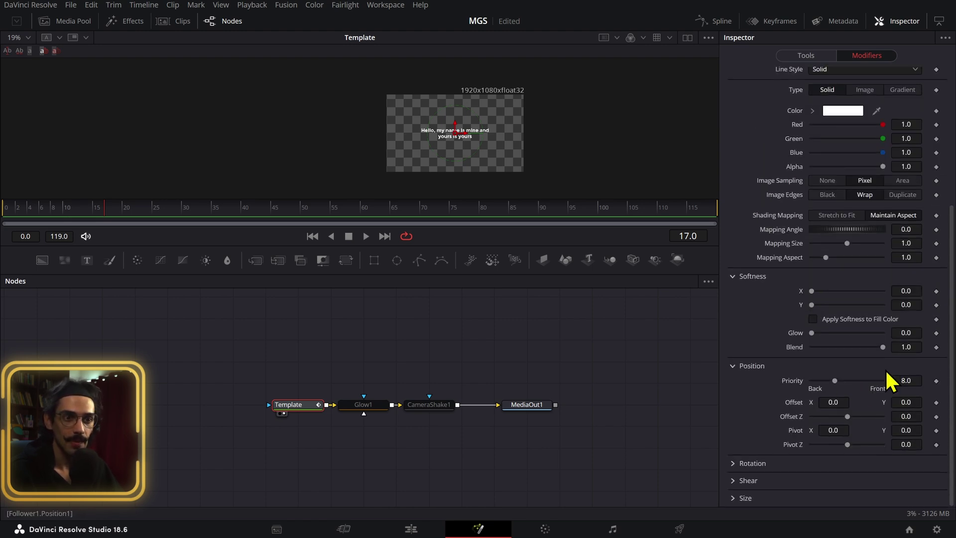
left_click(936, 403)
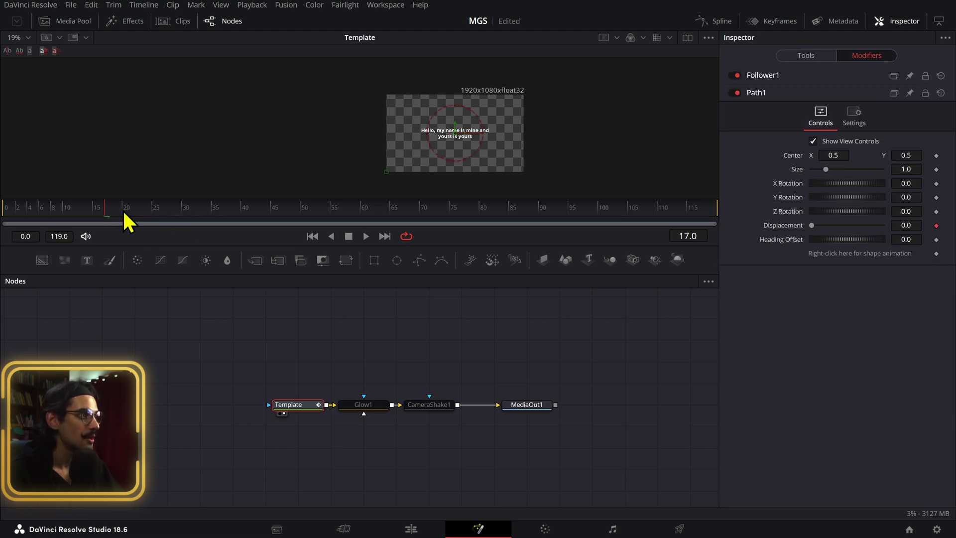
Step: At frame 6, set the shading element's position offset Y to -0.486 and play back the animation
left_click(42, 213)
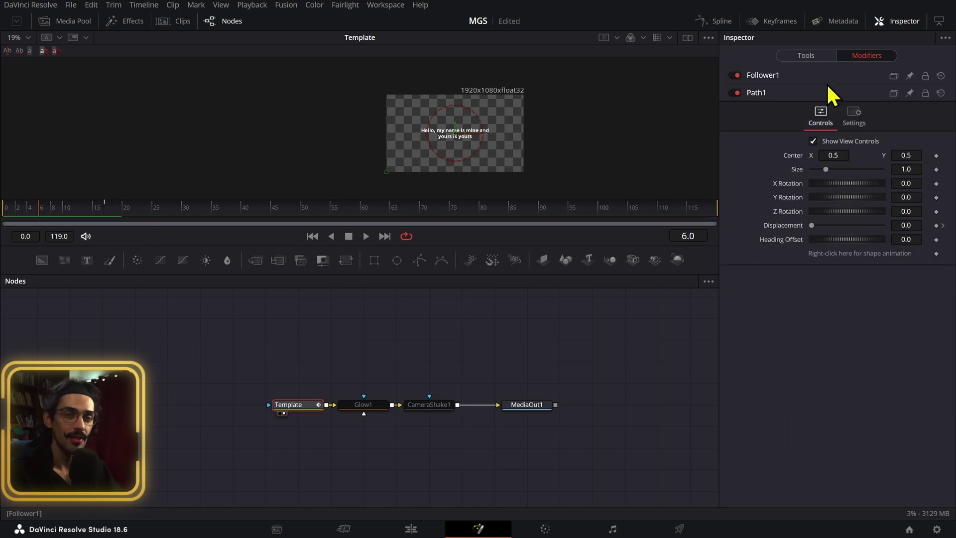
left_click(763, 76)
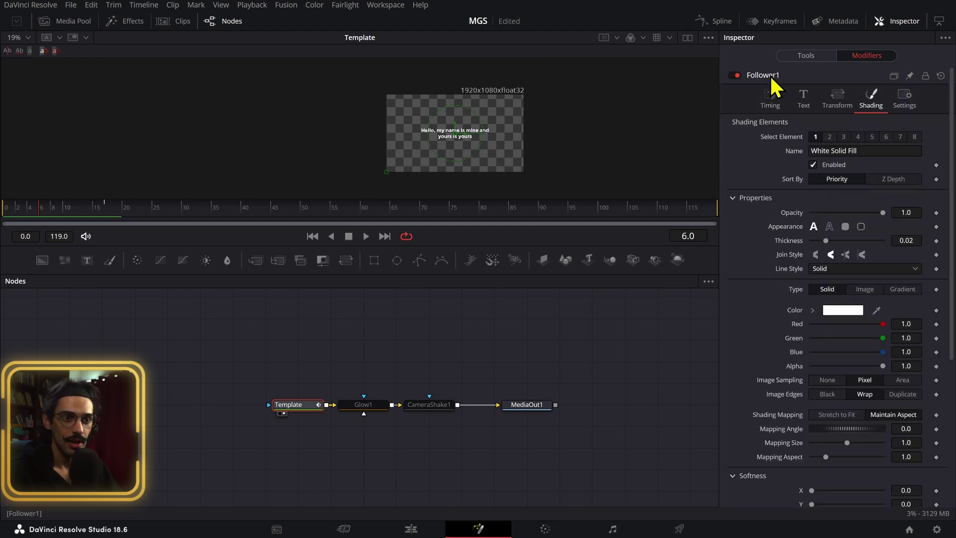
scroll(879, 249, "down", 5)
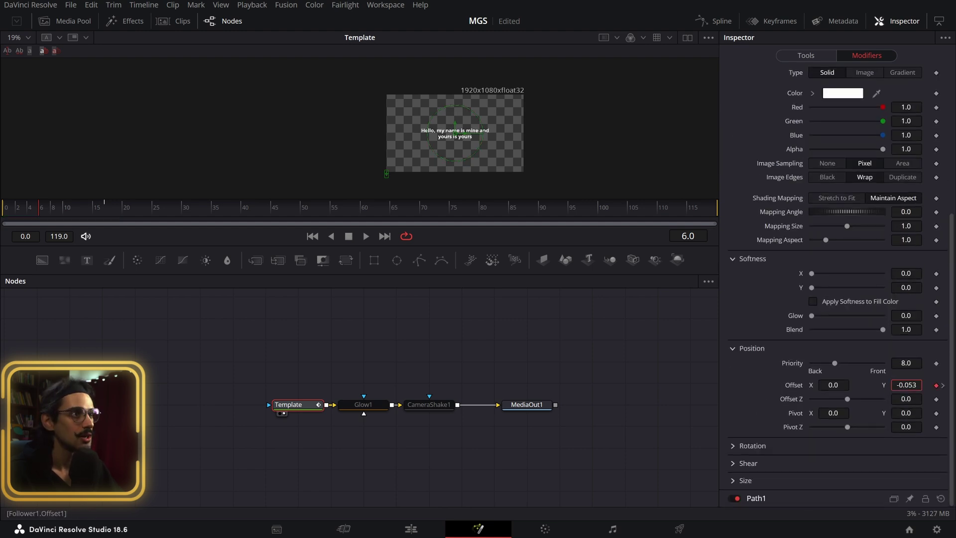
left_click_drag(906, 385, 862, 359)
scroll(384, 171, "up", 2)
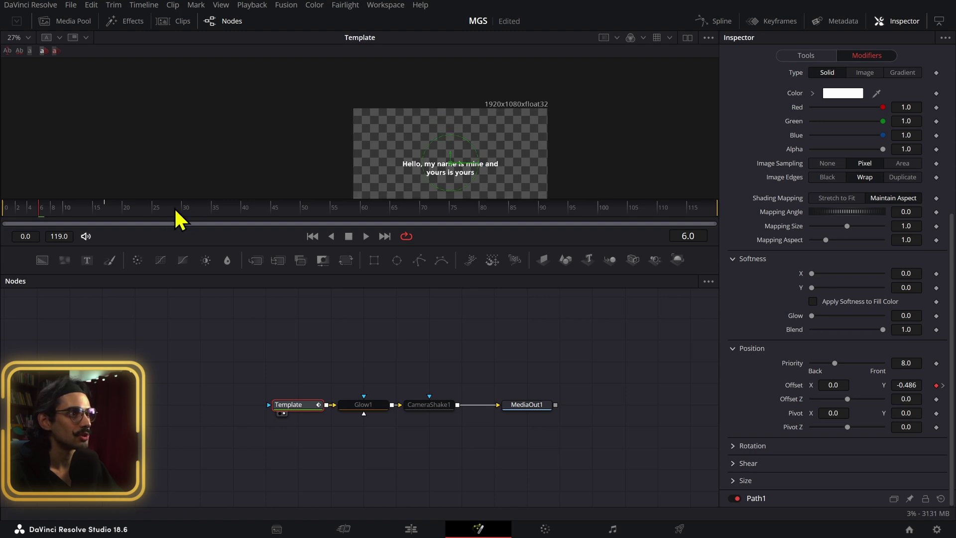
key("space")
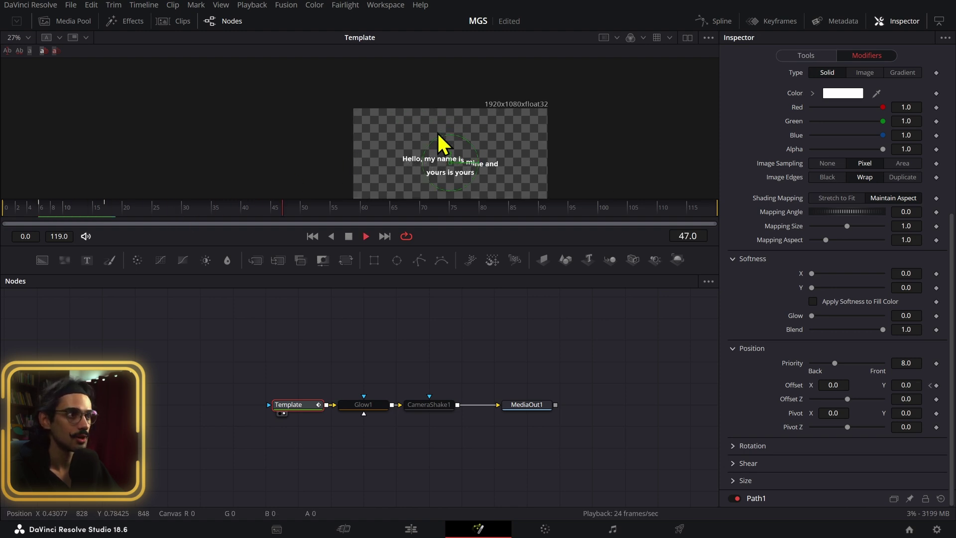
key("space")
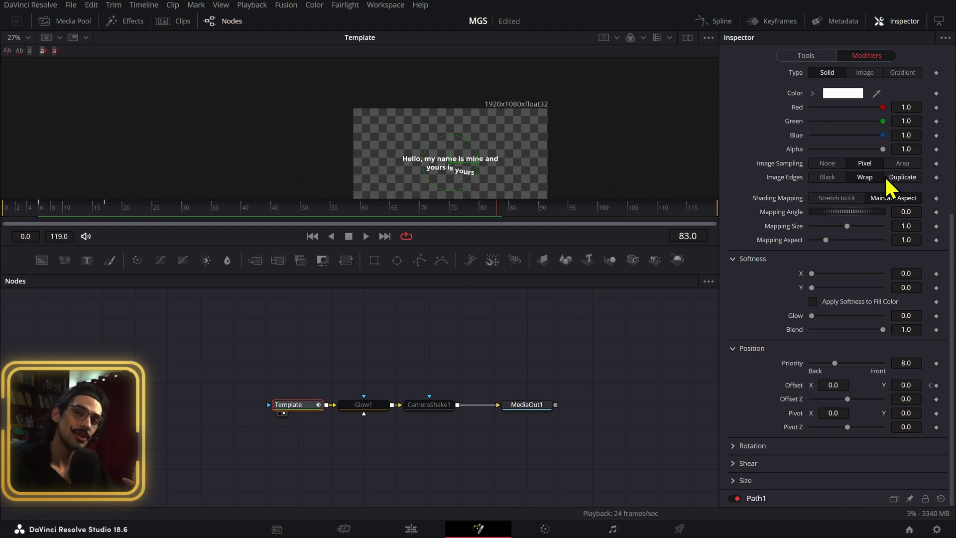
Step: Review the Follower's timing settings and the available character order options
scroll(895, 294, "up", 5)
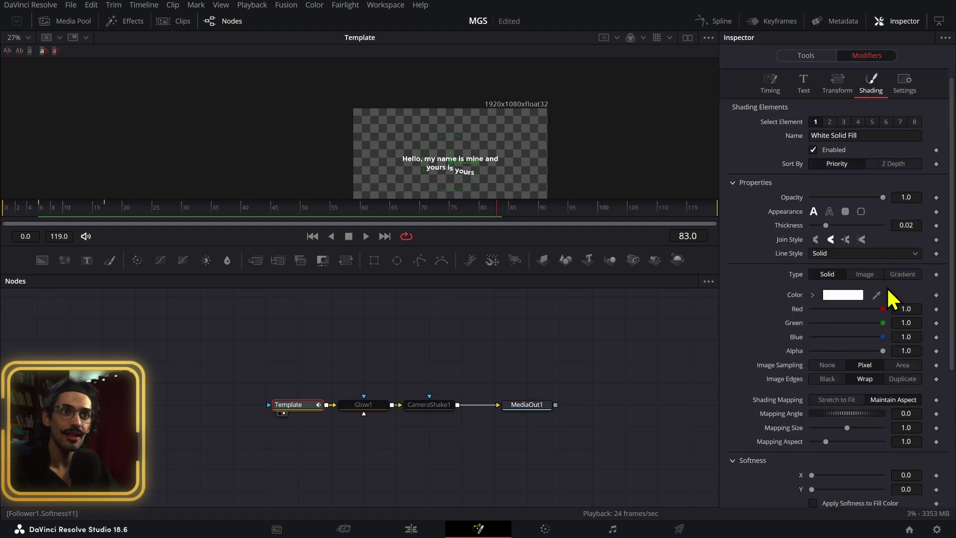
scroll(887, 287, "up", 1)
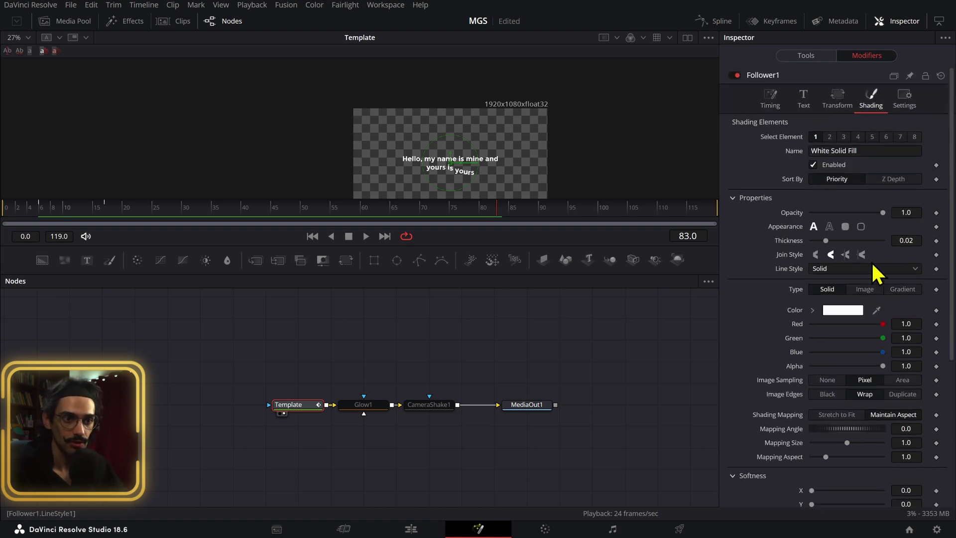
scroll(873, 266, "down", 5)
scroll(845, 378, "up", 5)
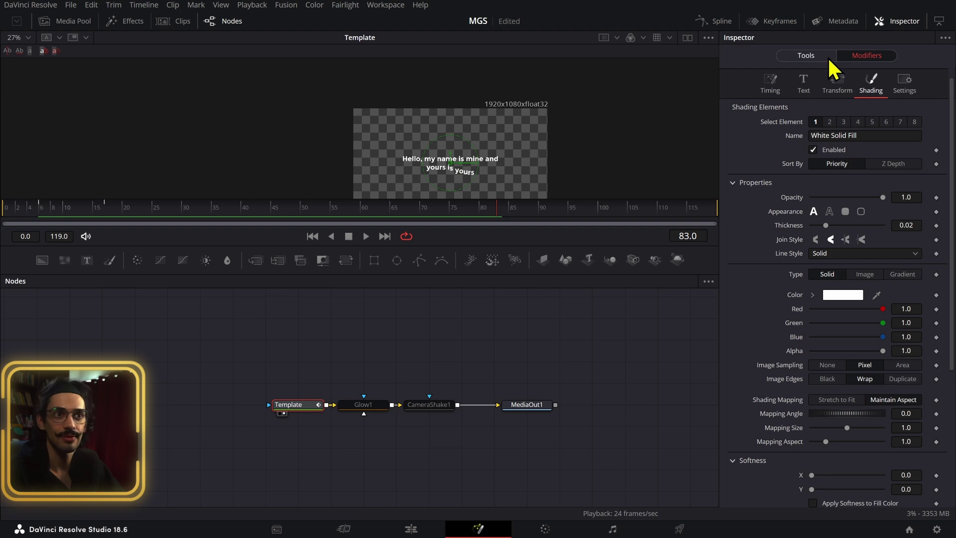
left_click(773, 85)
left_click(848, 122)
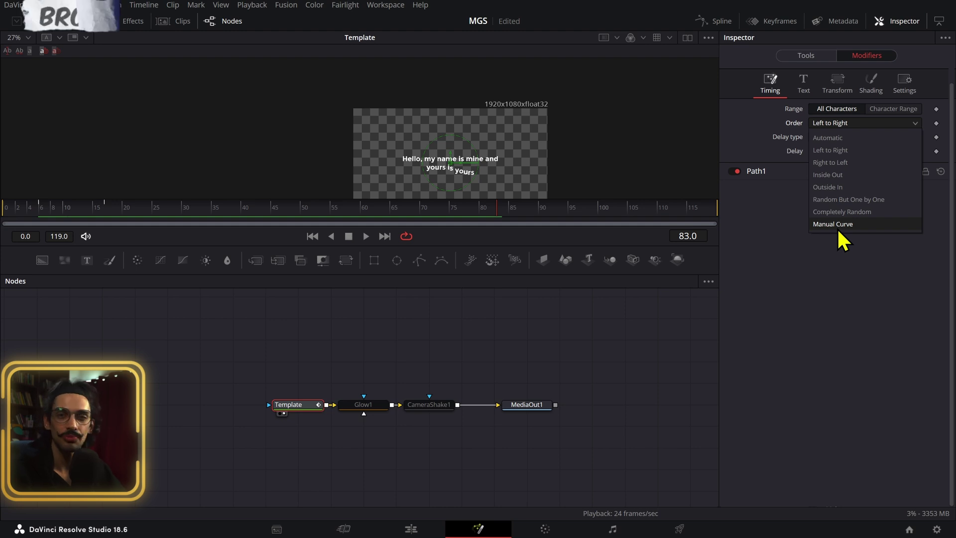
left_click(841, 254)
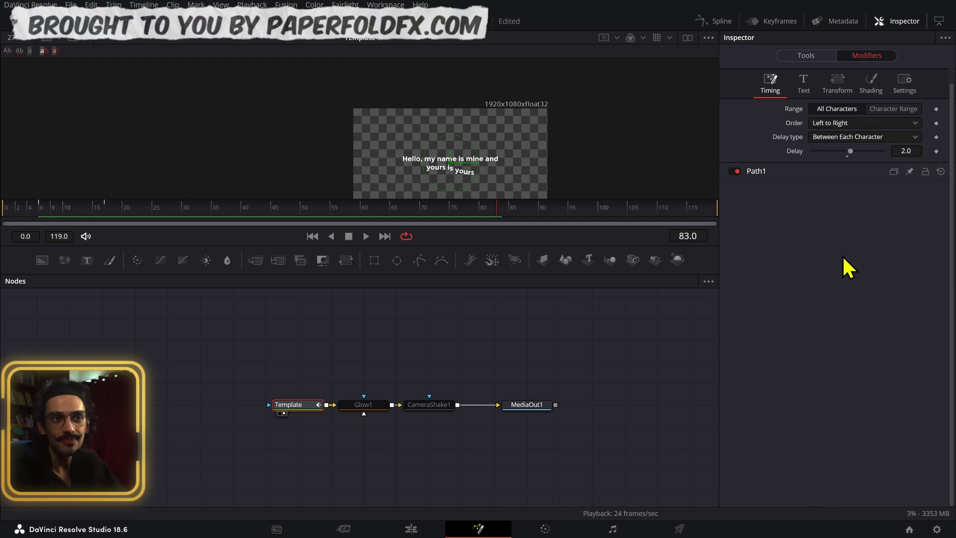
Step: Remove the position offset animation from the Follower's shading element
left_click(869, 88)
scroll(800, 294, "down", 5)
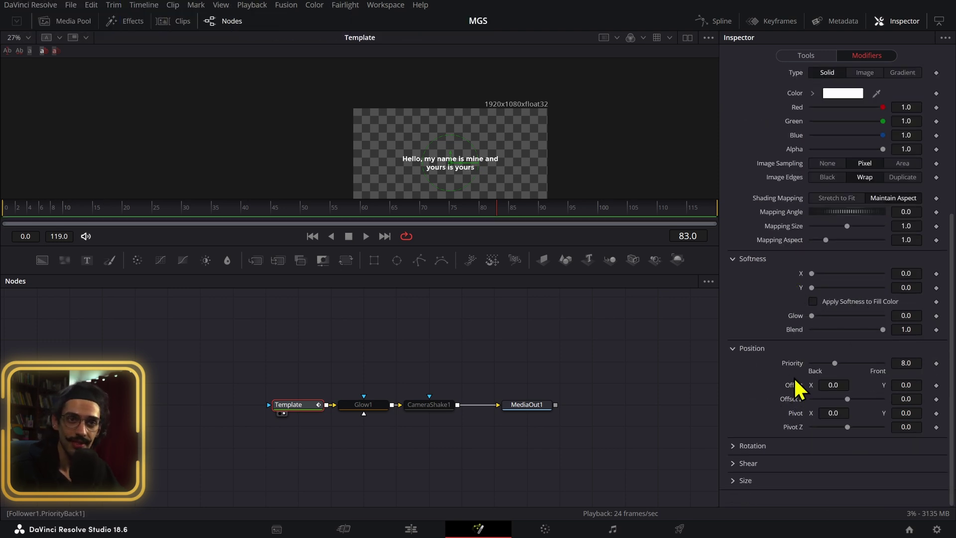
scroll(800, 386, "up", 5)
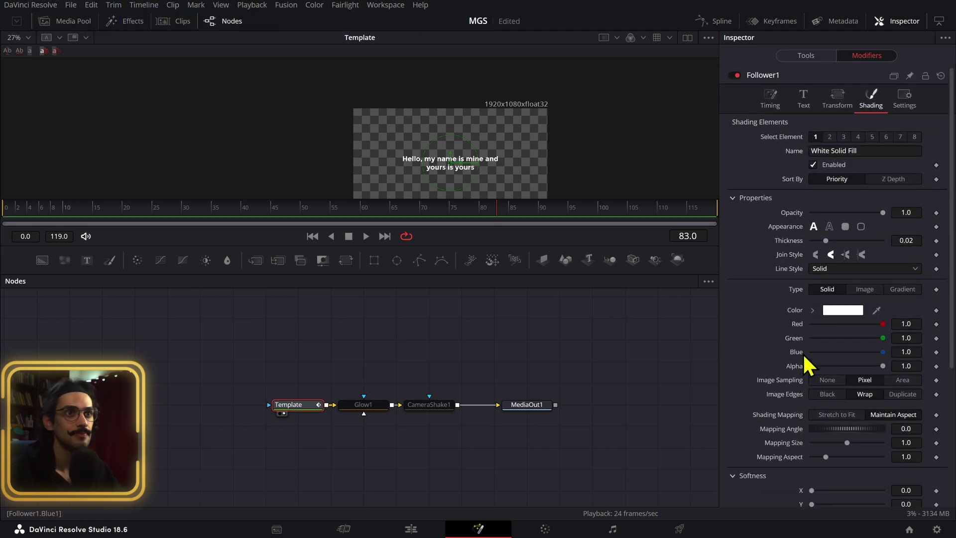
Step: At frame 0, try shifting the Template text's layout center Y, then restore it to 0.5
left_click(837, 109)
left_click(10, 228)
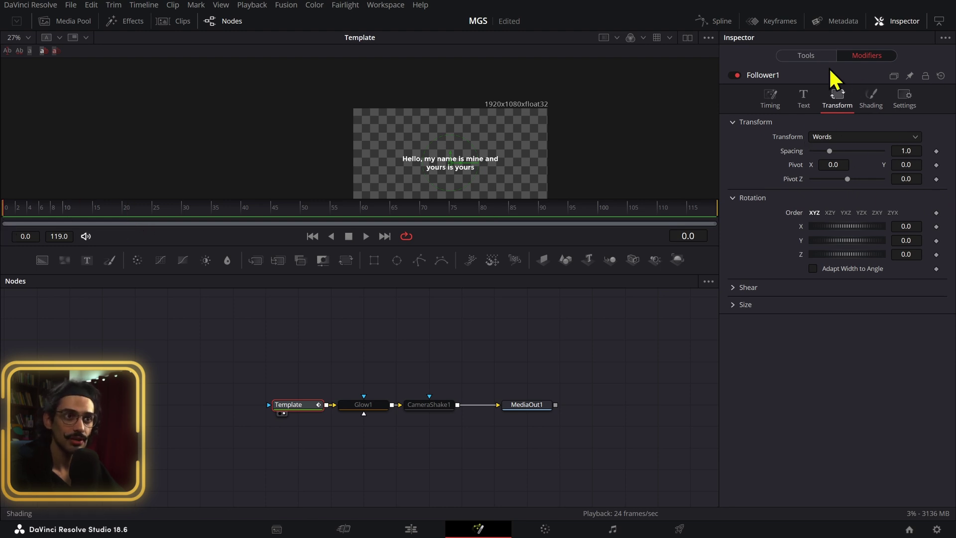
left_click(811, 59)
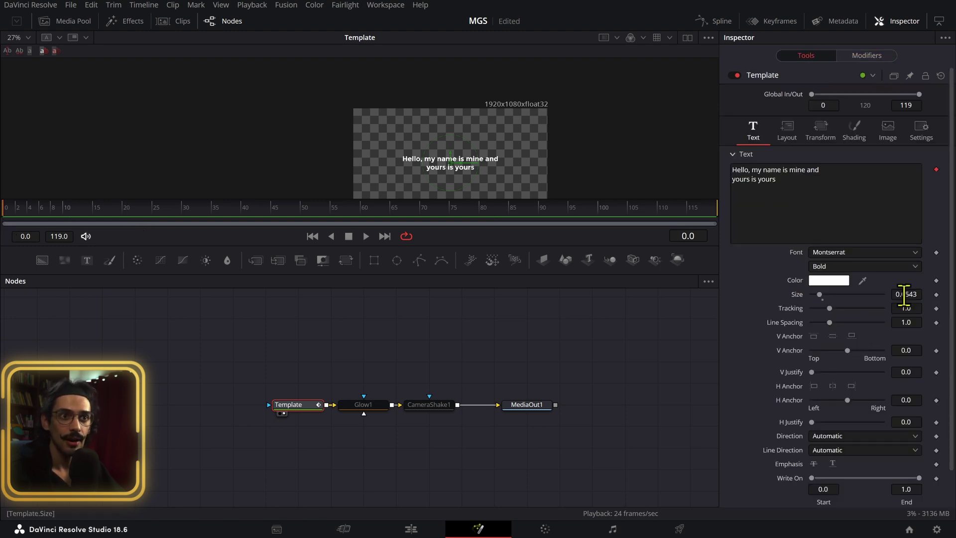
left_click(791, 134)
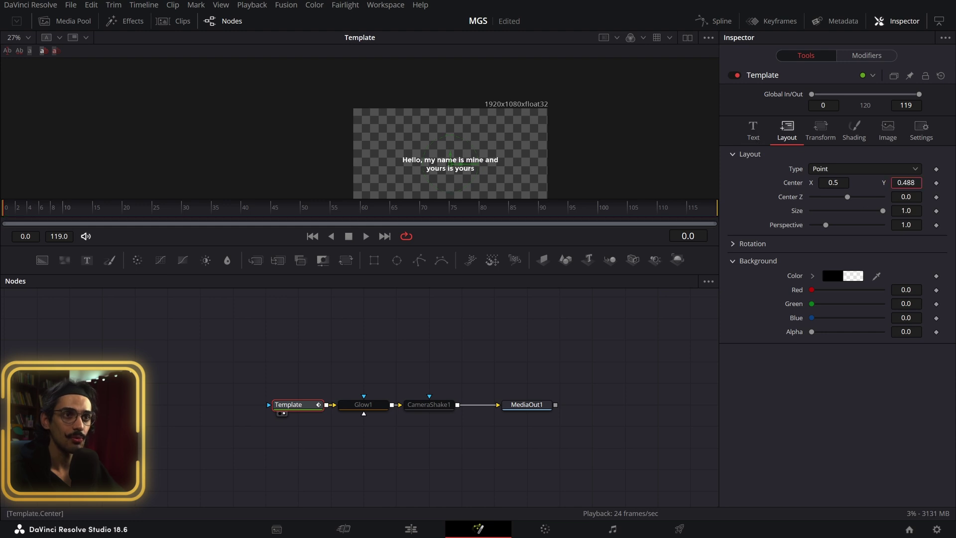
double_click(904, 184)
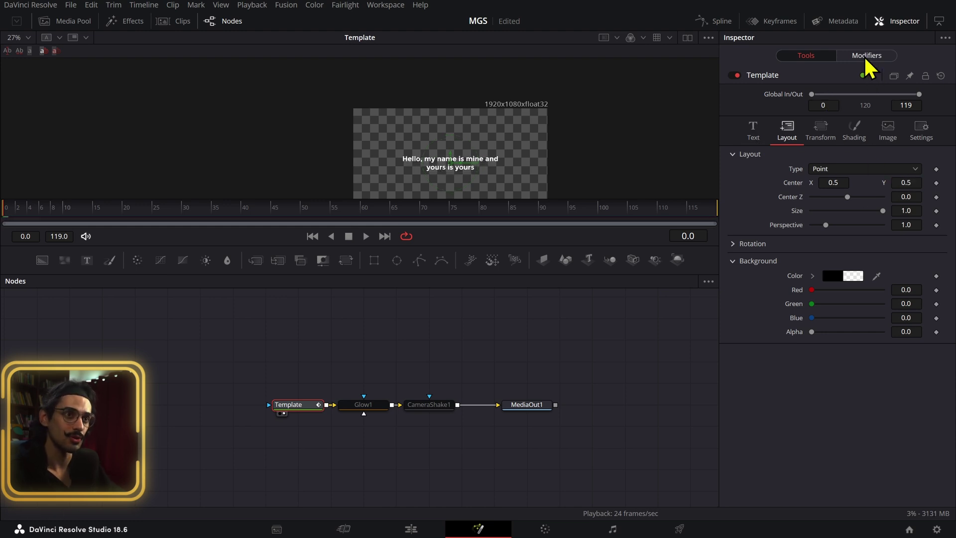
left_click(752, 127)
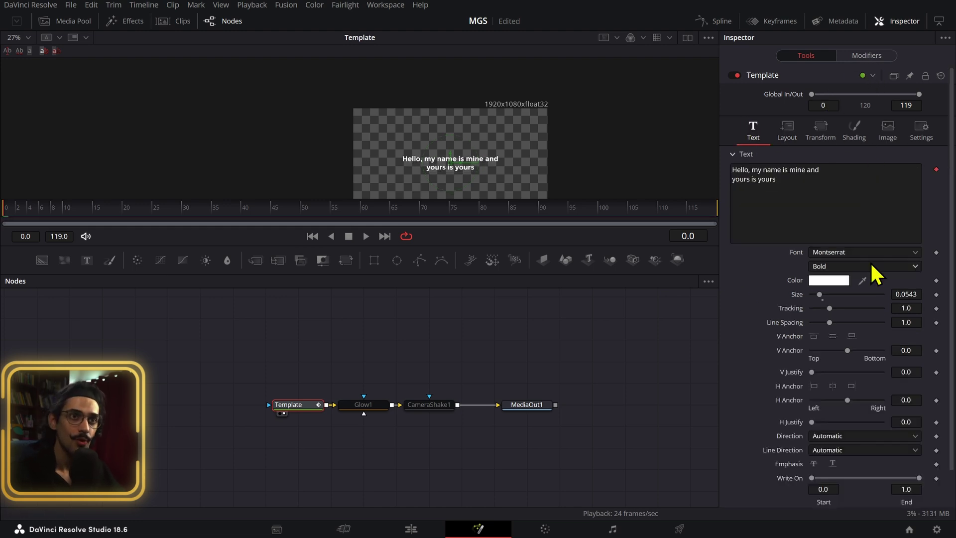
Step: At frame 14, add keyframes to the Follower's transform size X and pivot
left_click(867, 55)
left_click_drag(130, 213, 92, 226)
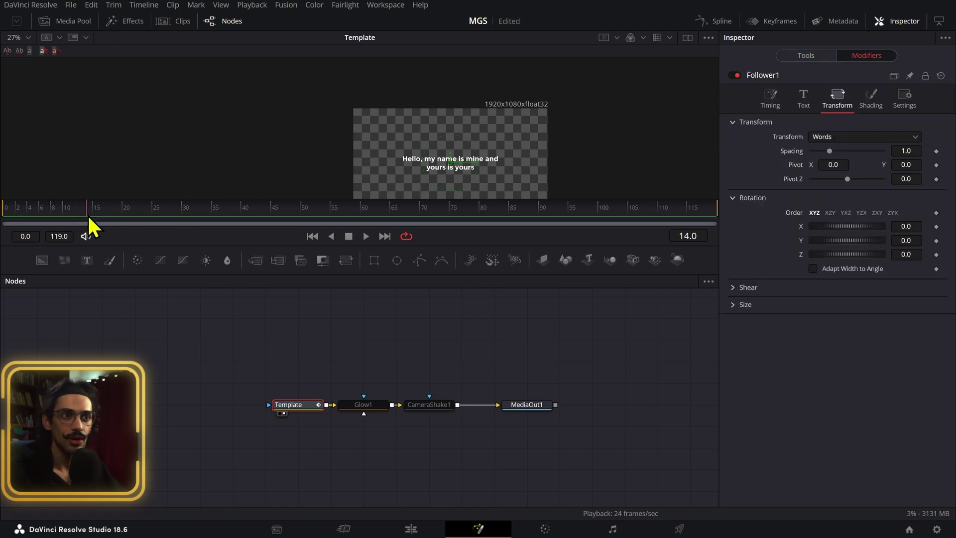
left_click(736, 305)
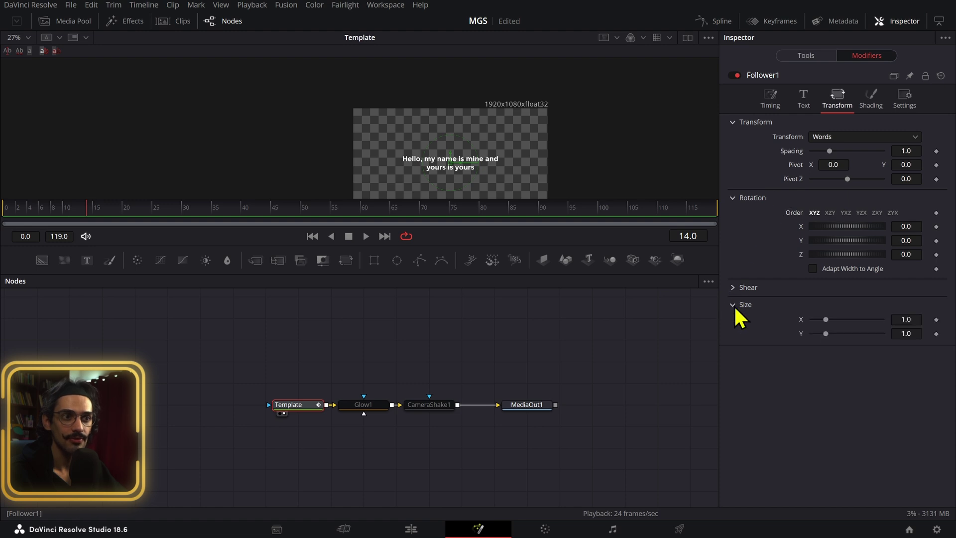
left_click(736, 304)
left_click(741, 309)
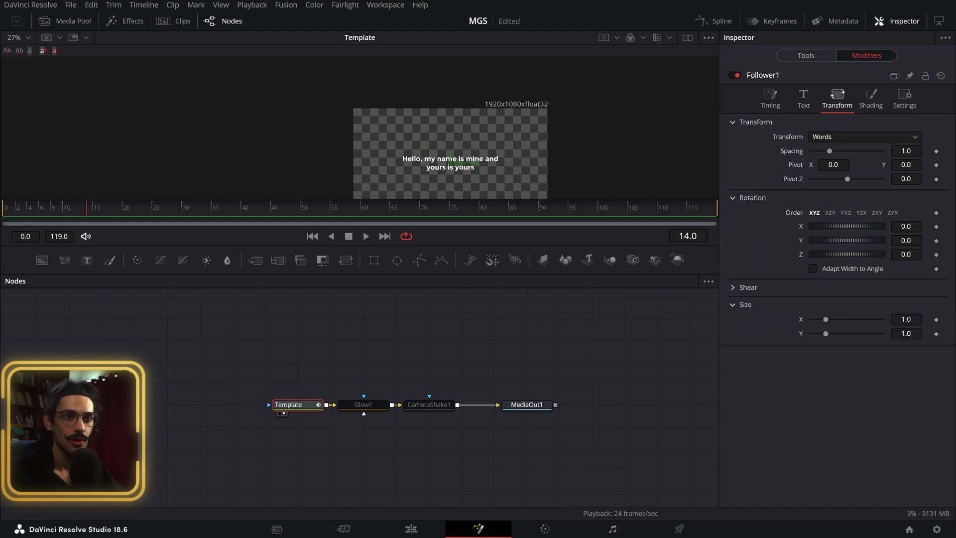
left_click(936, 319)
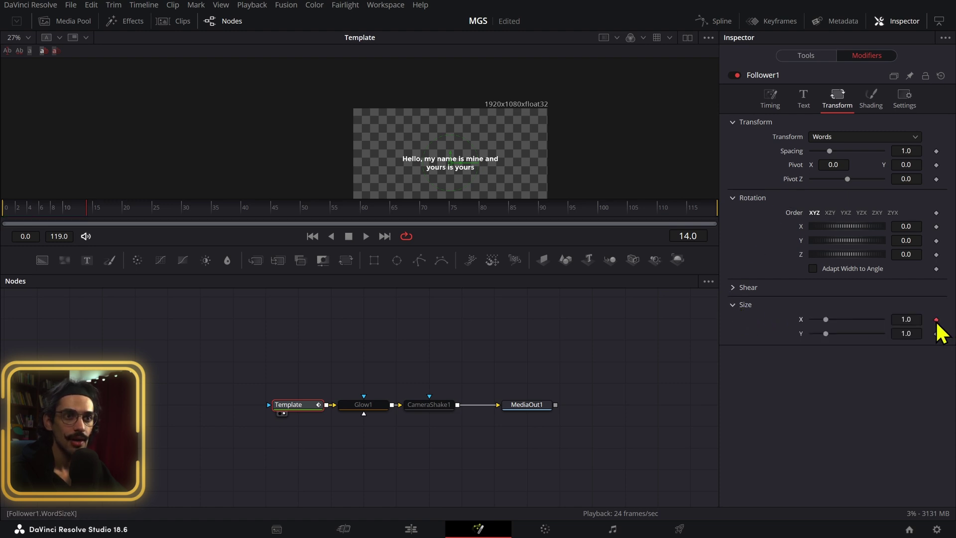
left_click(936, 165)
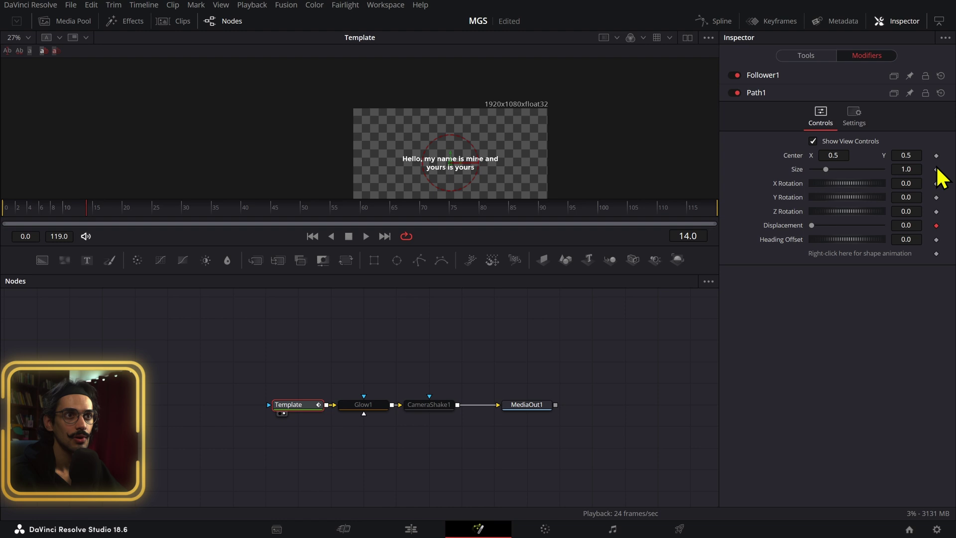
Step: At frame 0, set the Follower's transform pivot Y to -0.076
left_click(781, 75)
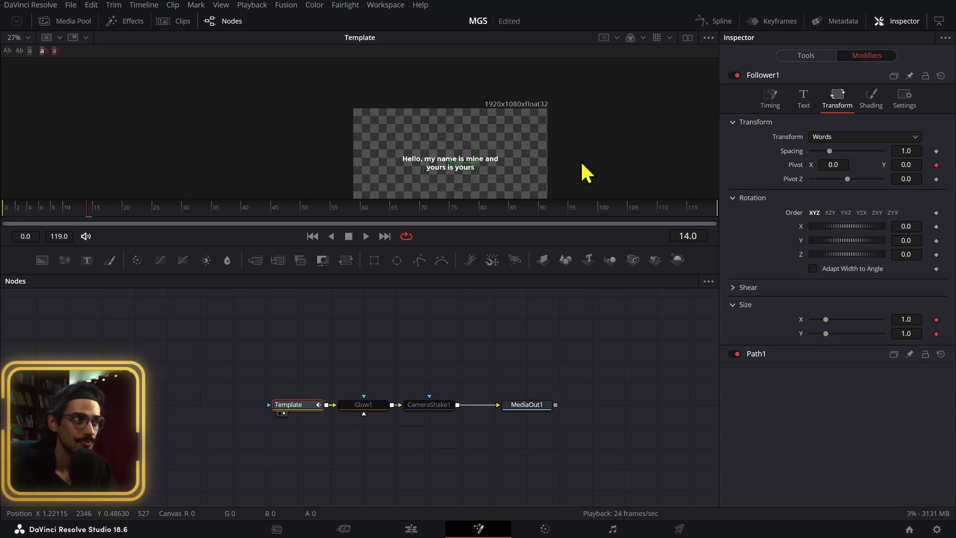
scroll(595, 124, "down", 3)
left_click_drag(512, 137, 505, 154)
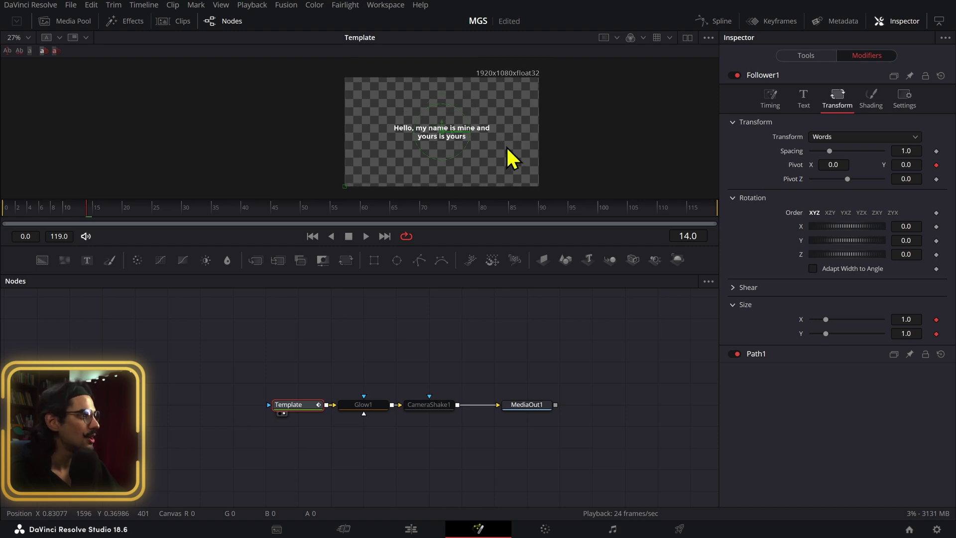
left_click(59, 209)
left_click_drag(61, 210, 6, 212)
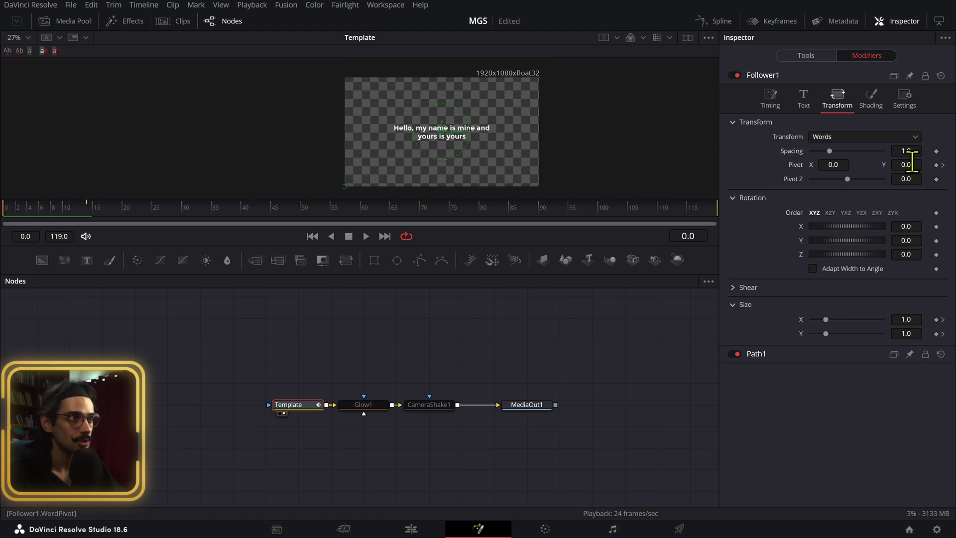
left_click_drag(906, 164, 899, 165)
scroll(448, 161, "down", 2)
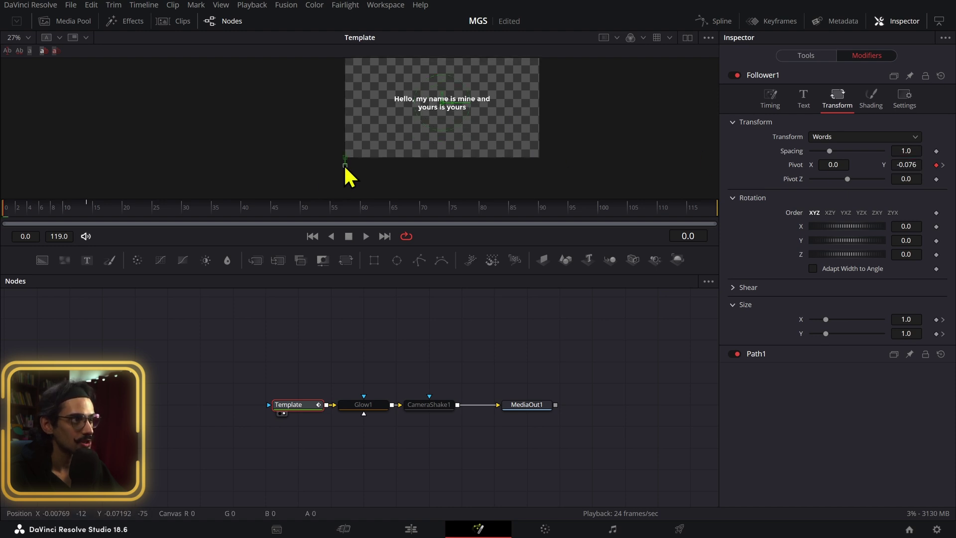
Step: Try to nudge the Follower's pivot point in the viewer at frame 0, and undo the move
left_click_drag(345, 167, 348, 168)
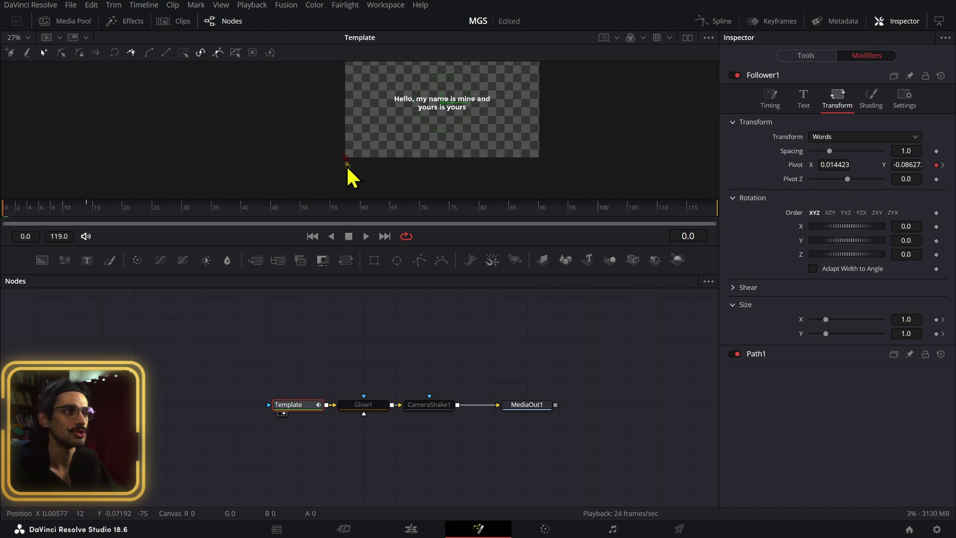
key("ctrl+z")
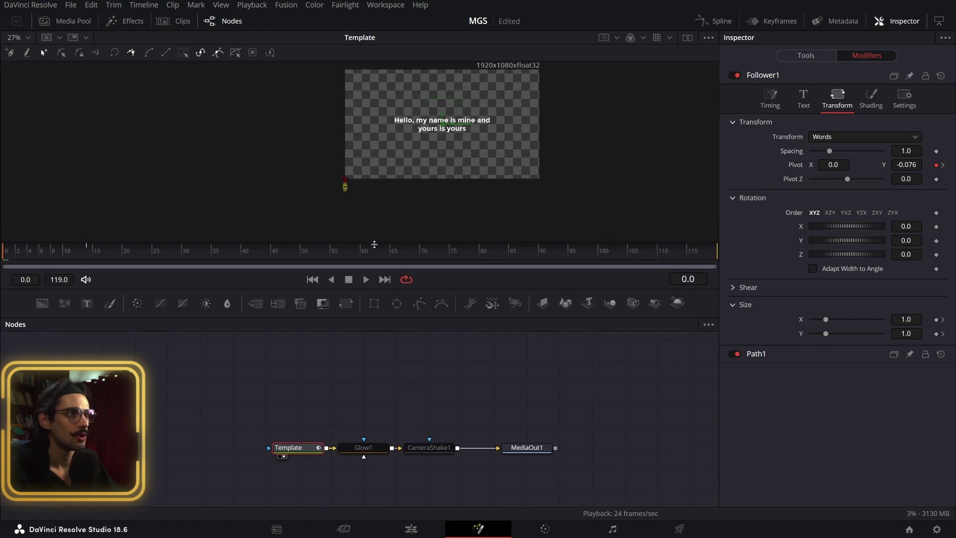
scroll(403, 177, "up", 2)
scroll(442, 170, "up", 2)
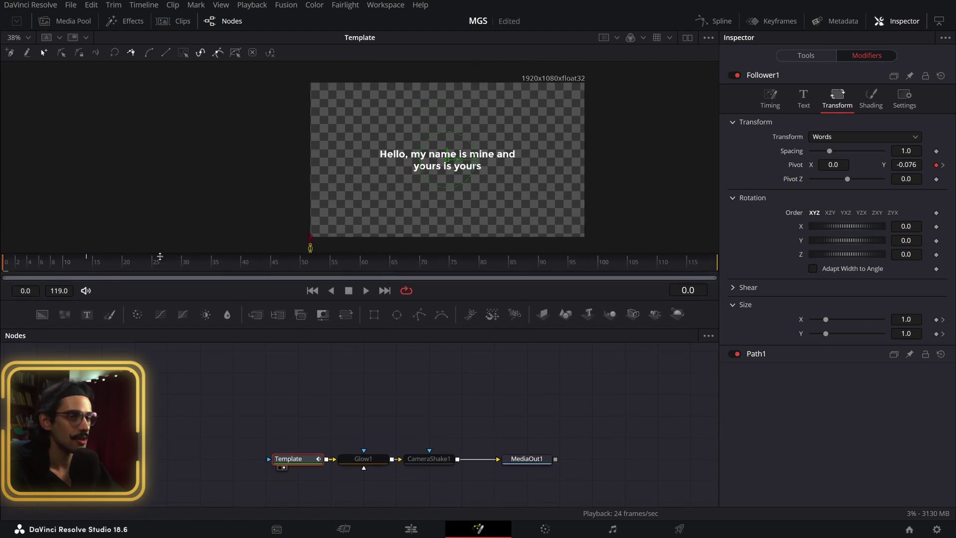
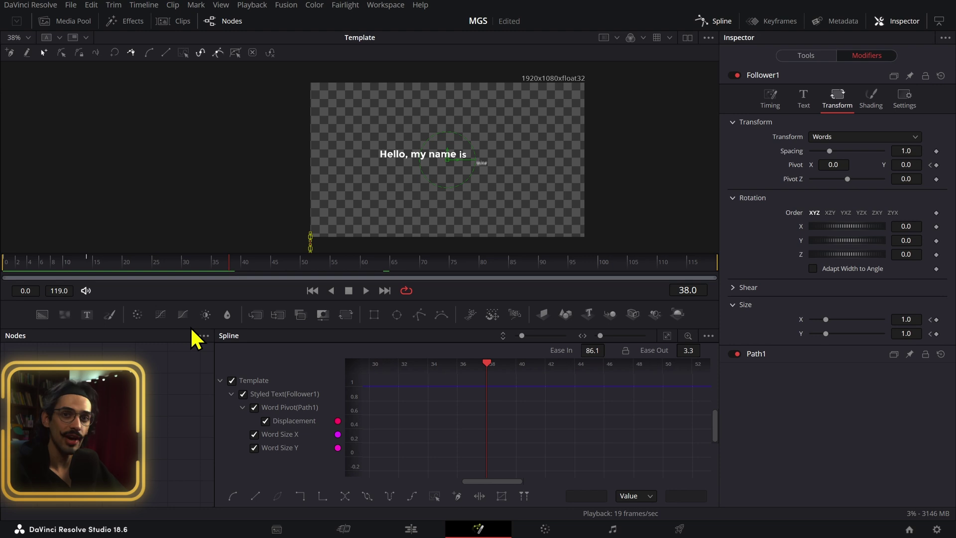
Step: At frame 14, add a keyframe to the opacity of the Follower's White Solid Fill shading element
key("space")
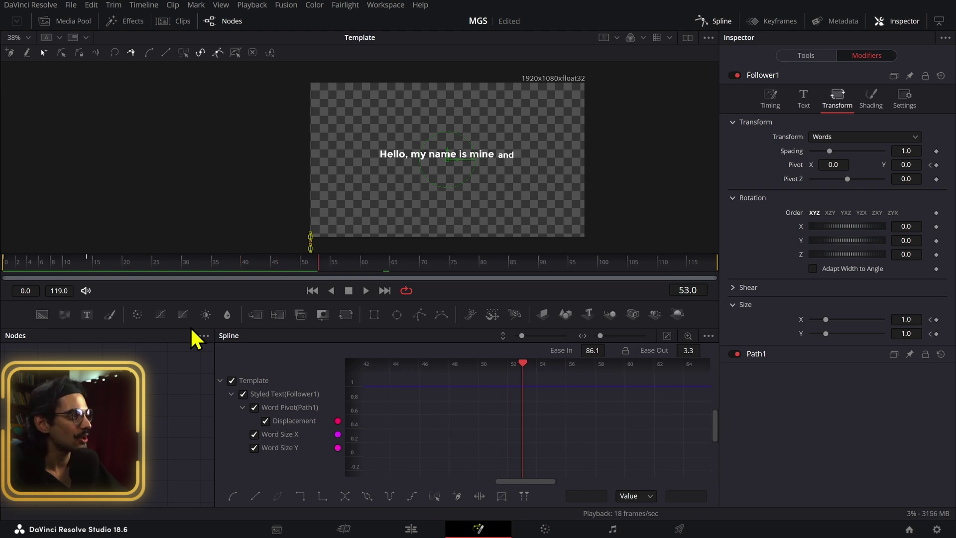
left_click(88, 263)
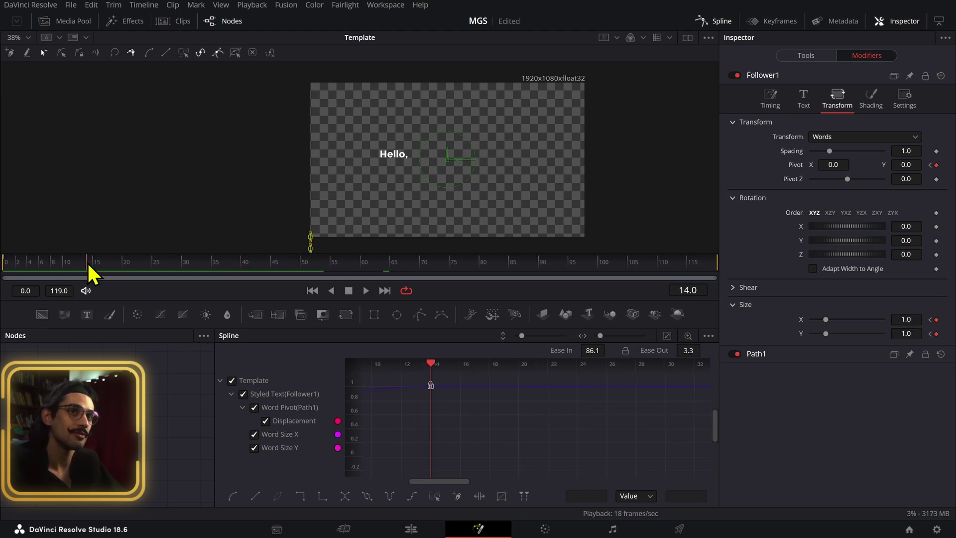
left_click(875, 108)
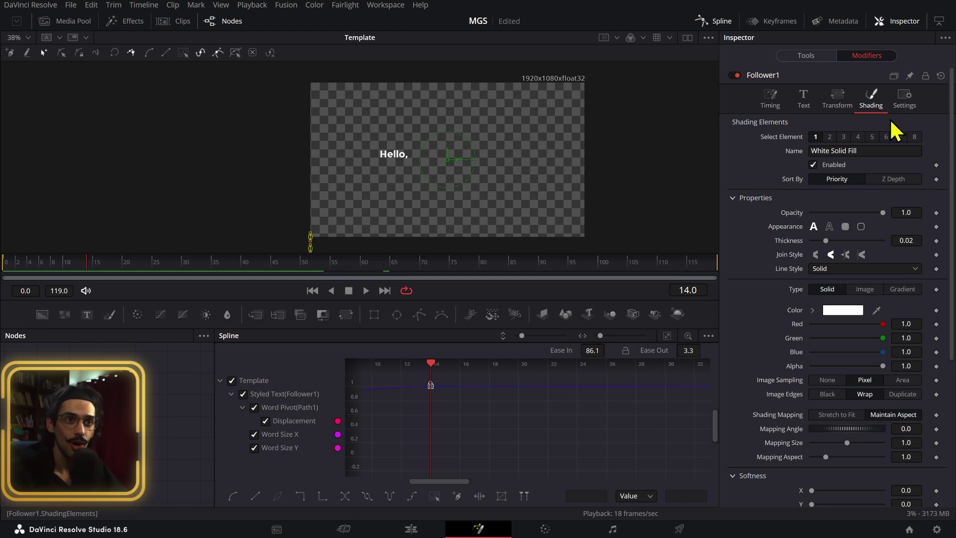
left_click(852, 107)
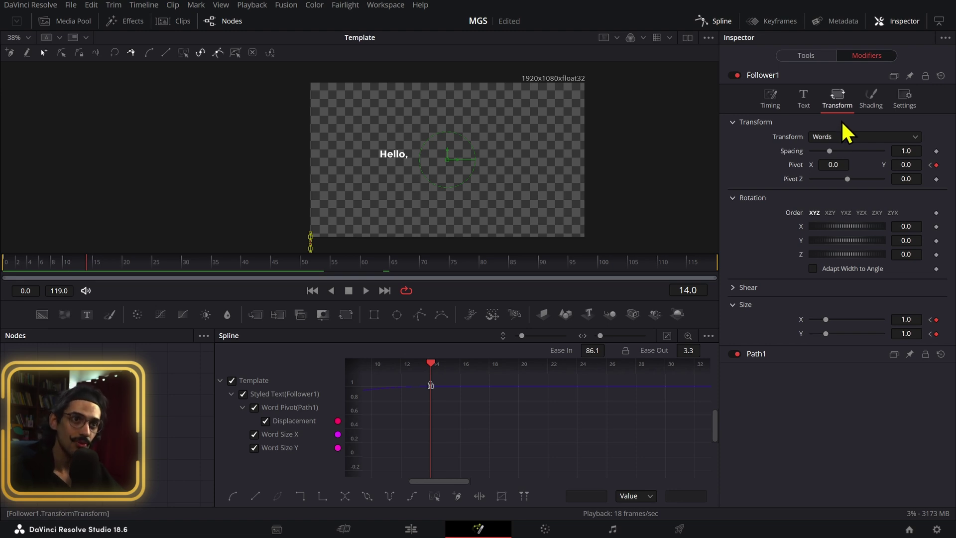
left_click(871, 97)
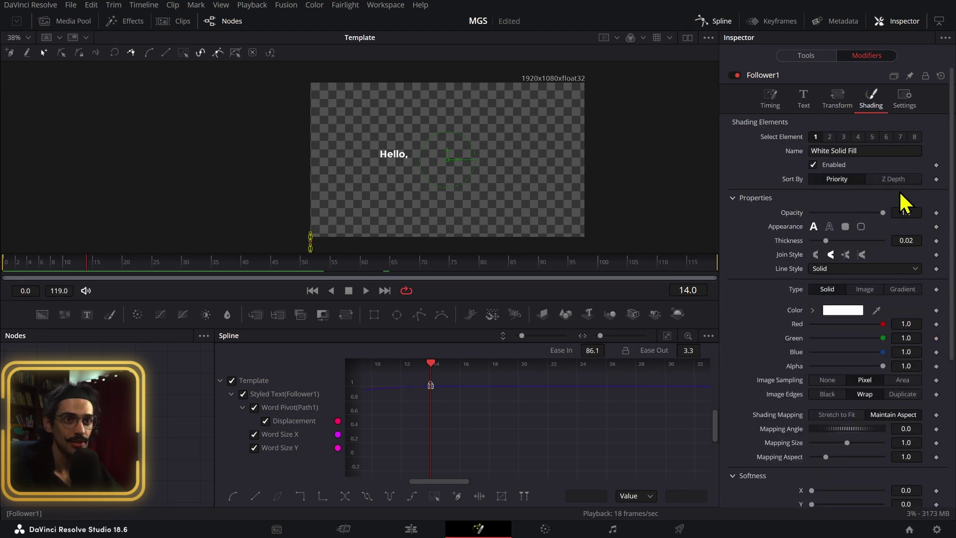
left_click(936, 213)
Step: At frame 0, set the Follower's shading opacity to 0
left_click_drag(20, 263, 6, 262)
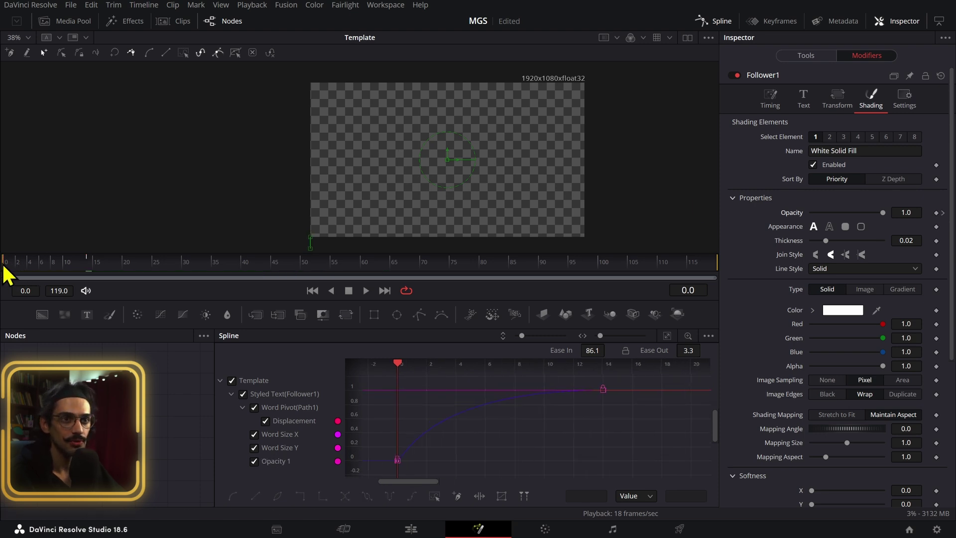
left_click(892, 213)
type("0")
key("Return")
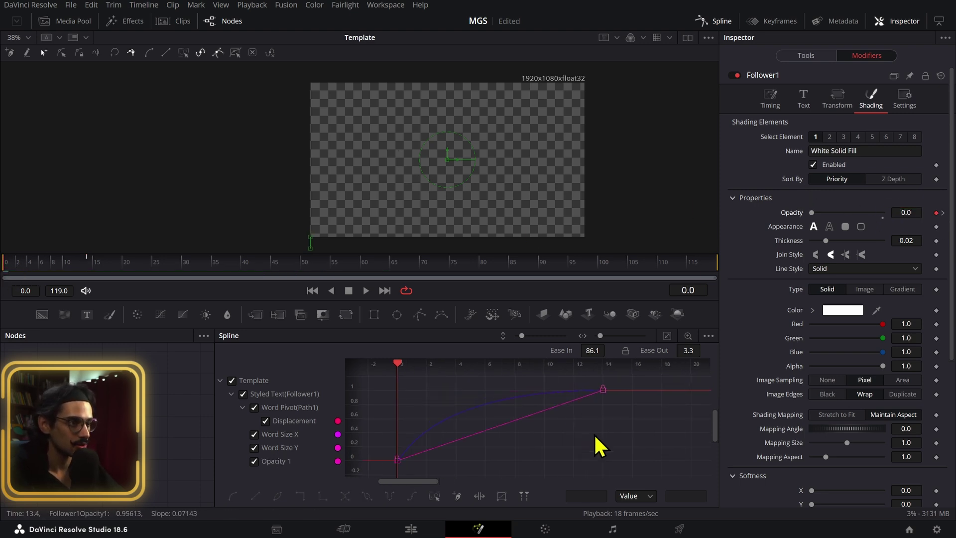
Step: Smooth the opacity curve between its two keyframes, with ease in 100 and ease out 2.4
left_click_drag(649, 442, 596, 385)
left_click_drag(437, 438, 396, 472)
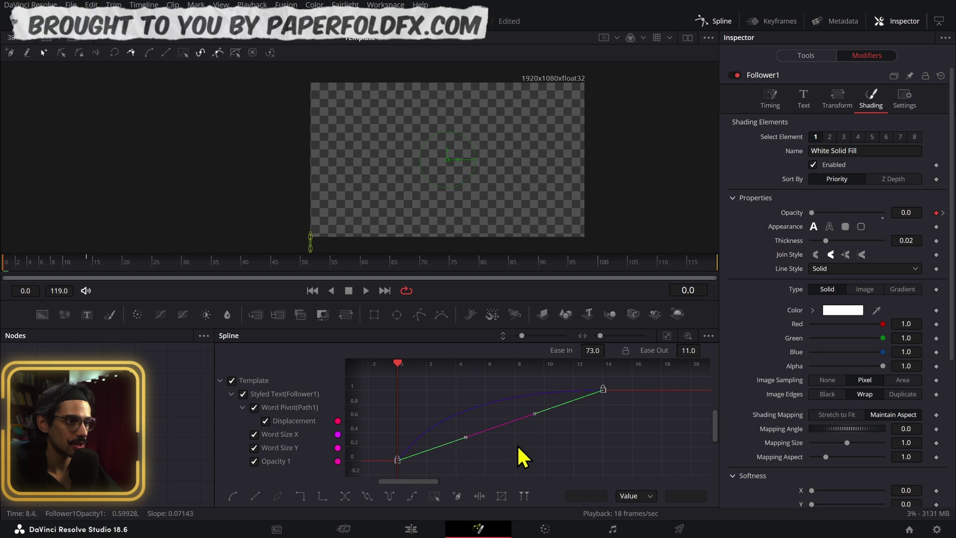
left_click(593, 384)
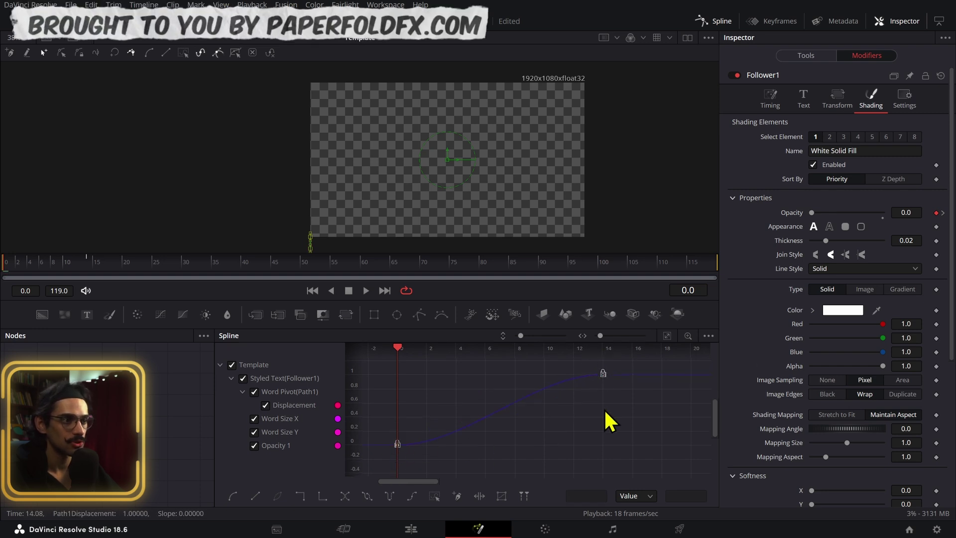
left_click(612, 379)
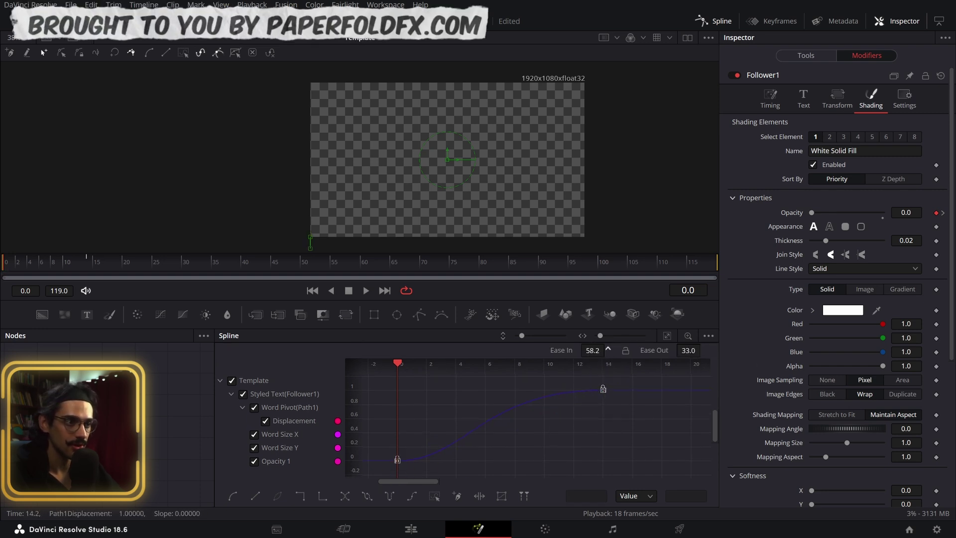
left_click_drag(691, 350, 563, 353)
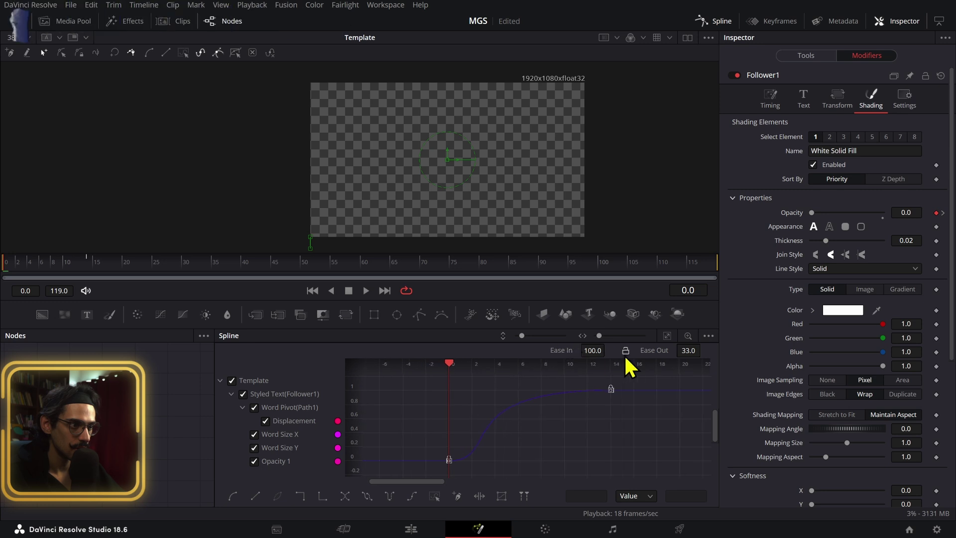
Step: Play the text reveal and inspect the letters' opacity fade up close around frame 7
key("space")
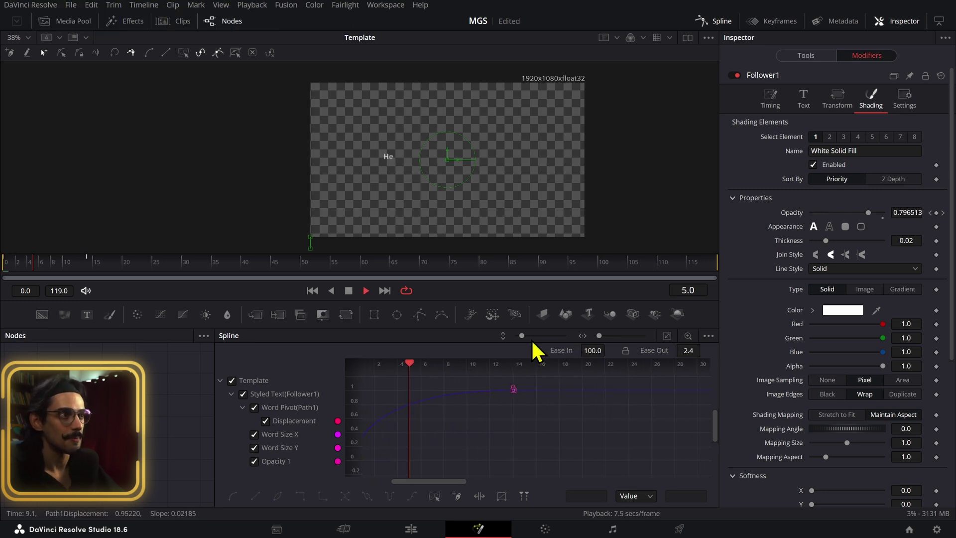
left_click_drag(96, 265, 46, 265)
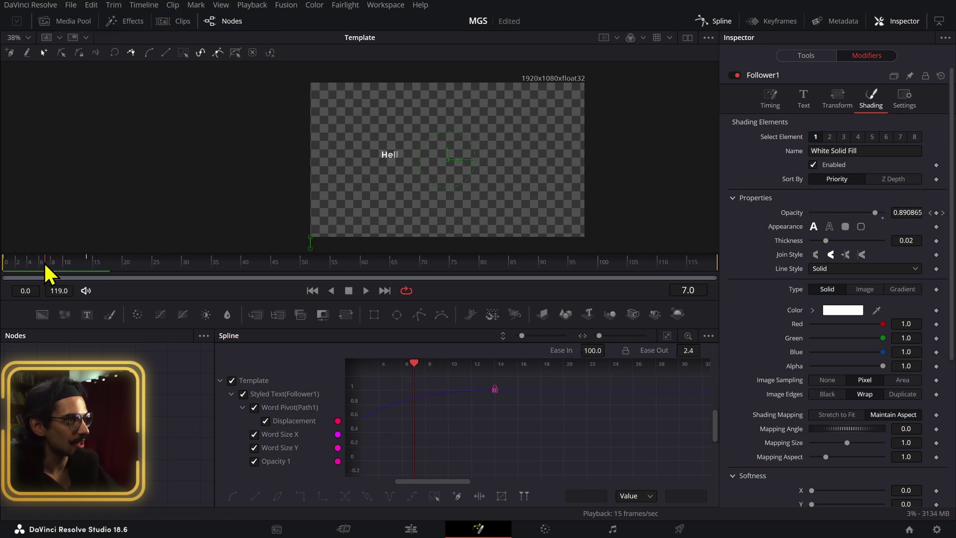
scroll(397, 164, "up", 3)
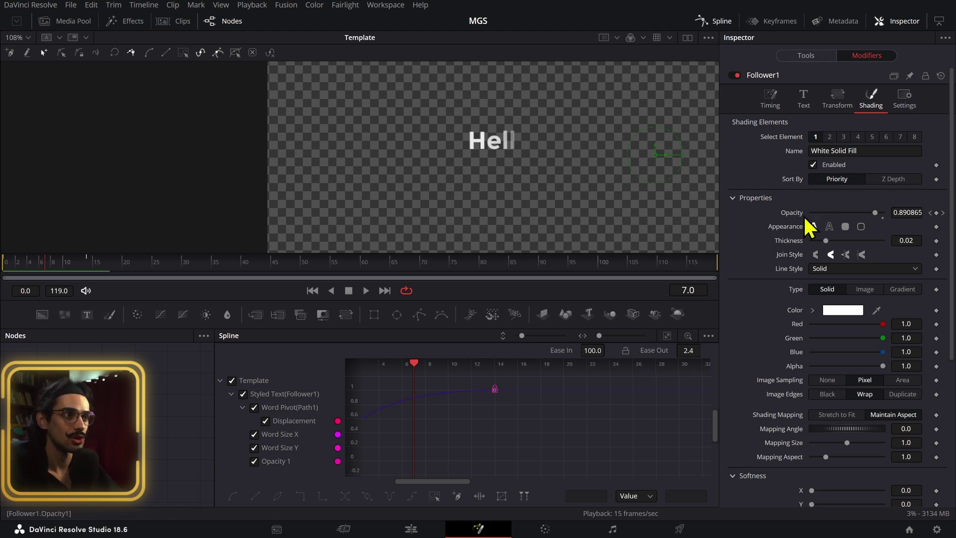
scroll(642, 187, "down", 3)
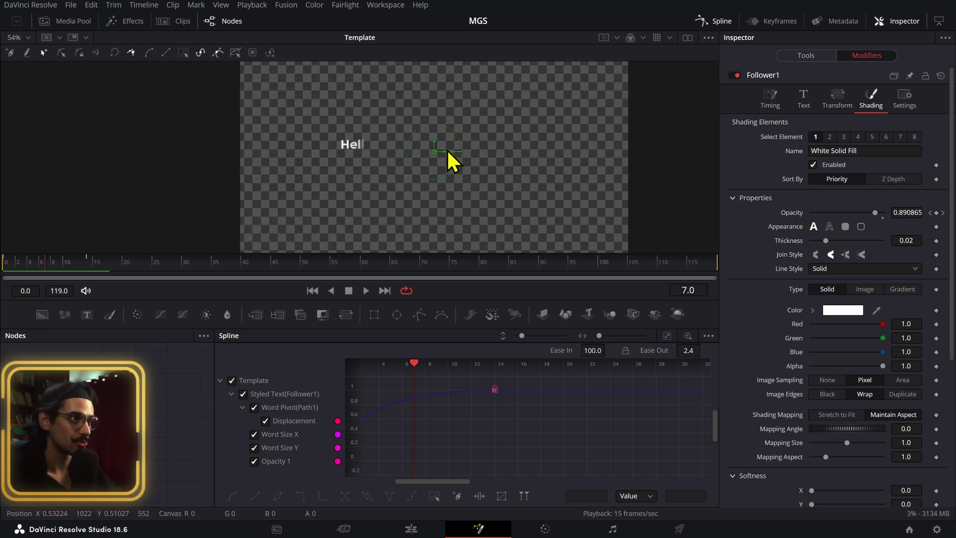
key("space")
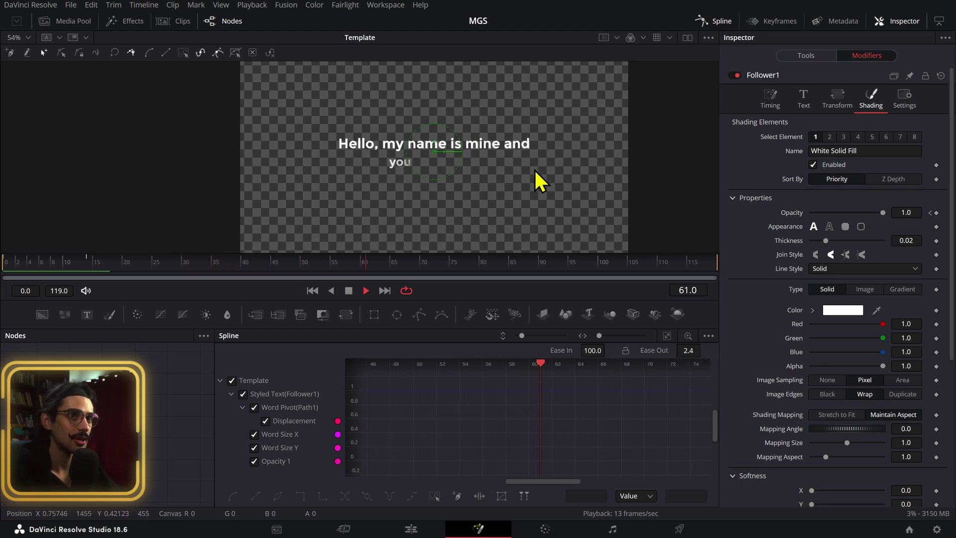
key("space")
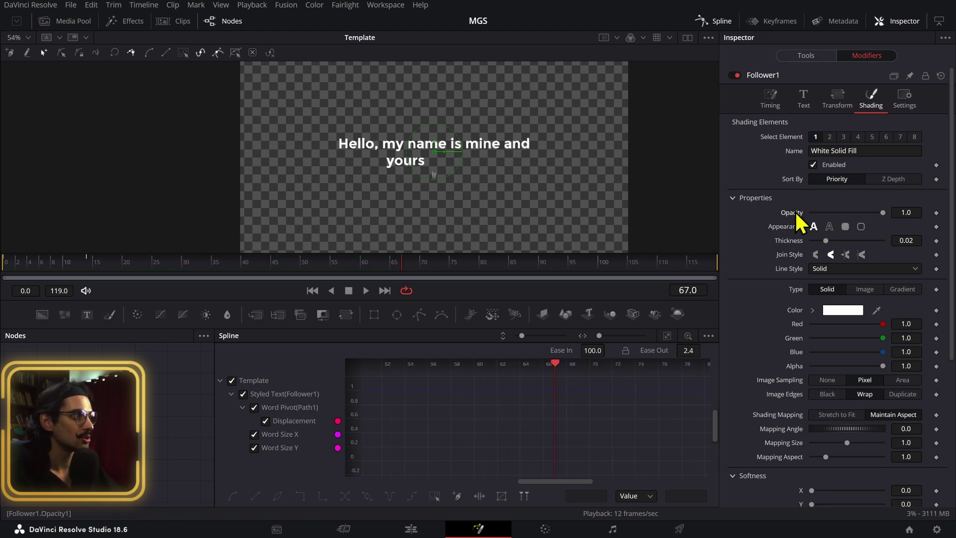
Step: Replay the text reveal from frame 0 without the opacity fade
key("Home")
key("space")
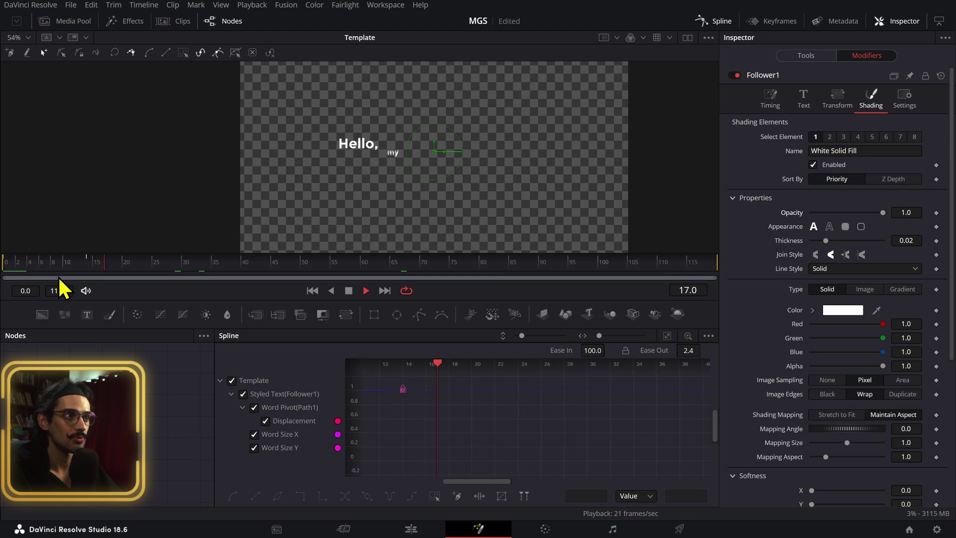
key("space")
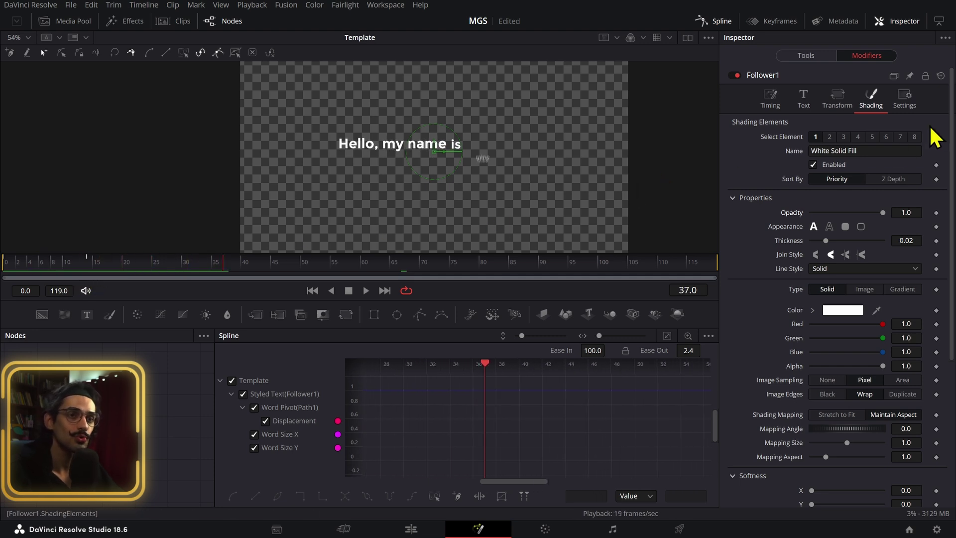
Step: Compare the Template text at frame 37 with motion blur off and on, leaving motion blur enabled
left_click(904, 107)
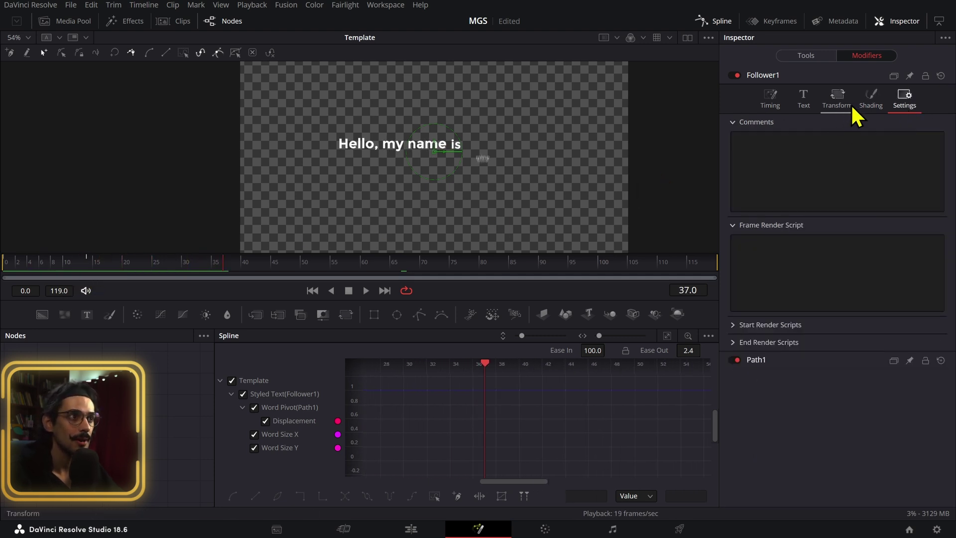
left_click(769, 100)
left_click(813, 57)
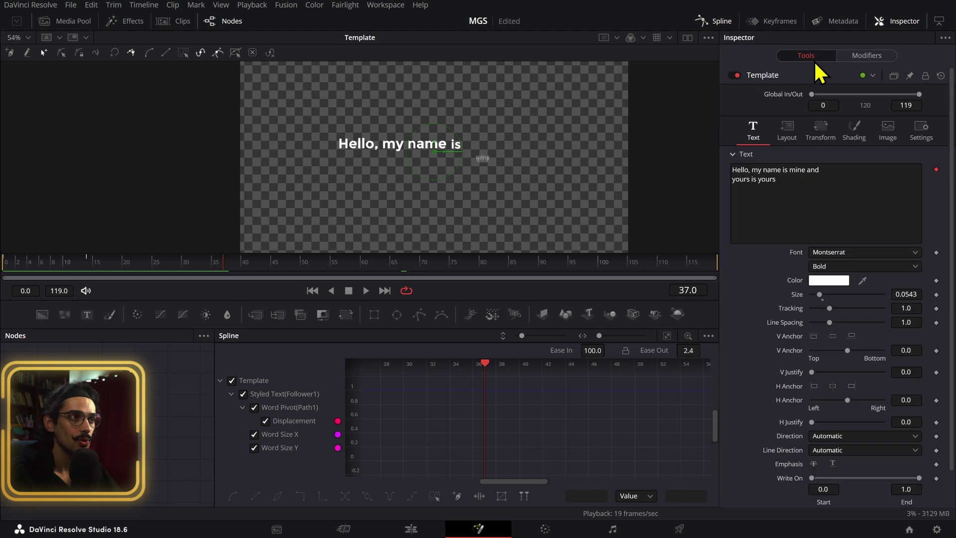
left_click(921, 134)
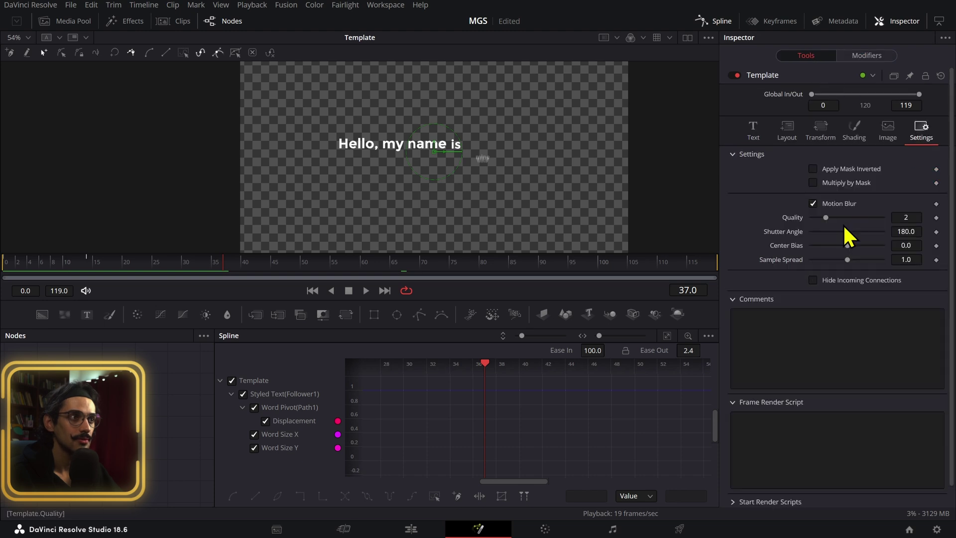
left_click(813, 203)
left_click(820, 202)
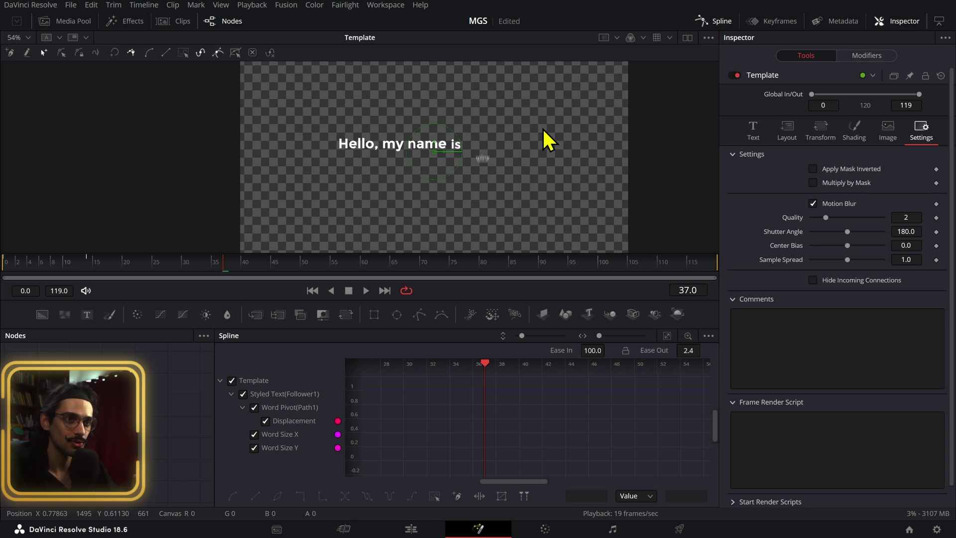
left_click(823, 206)
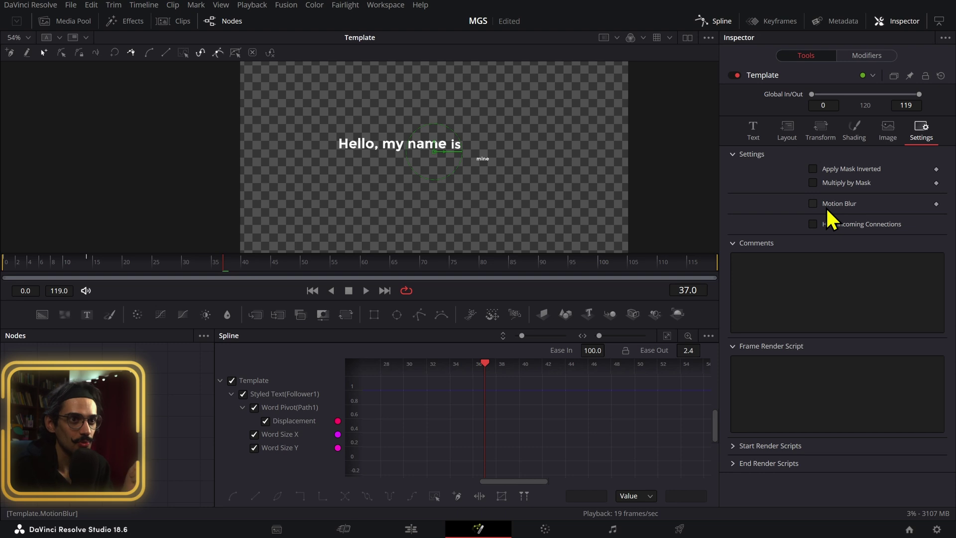
left_click(835, 201)
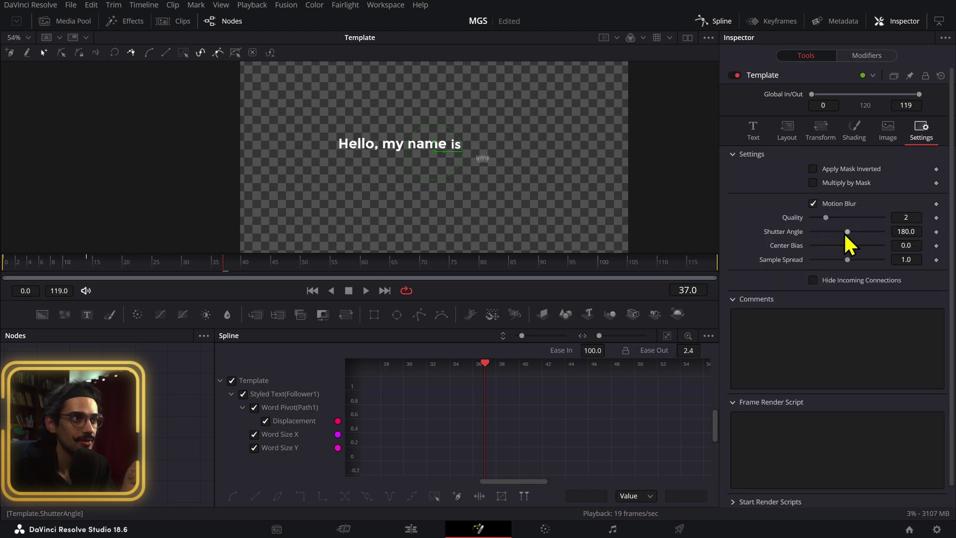
Step: Set the Template's motion blur shutter angle to 121.9, center bias to 1.0 and sample spread to 4.56, and preview from frame 0
left_click_drag(852, 231, 932, 249)
left_click_drag(848, 259, 837, 259)
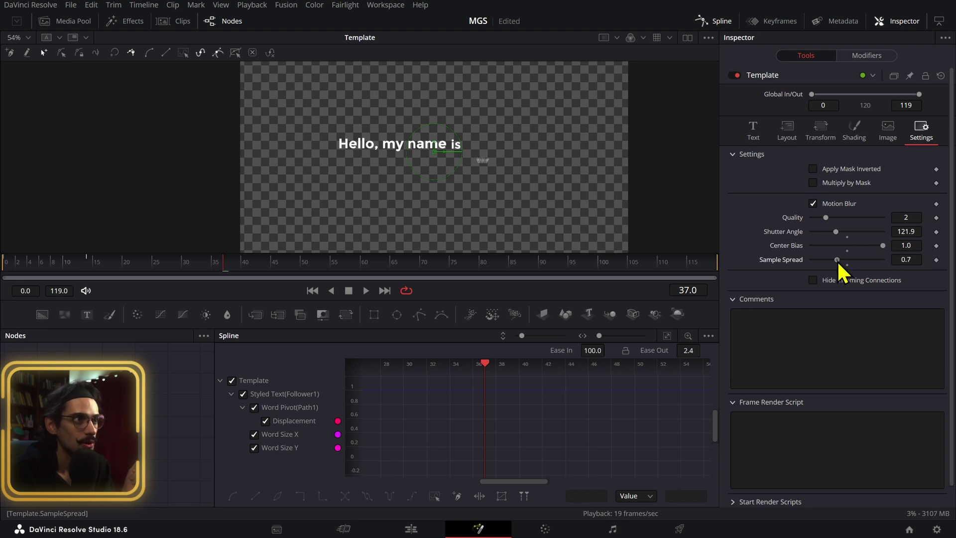
key("Home")
key("space")
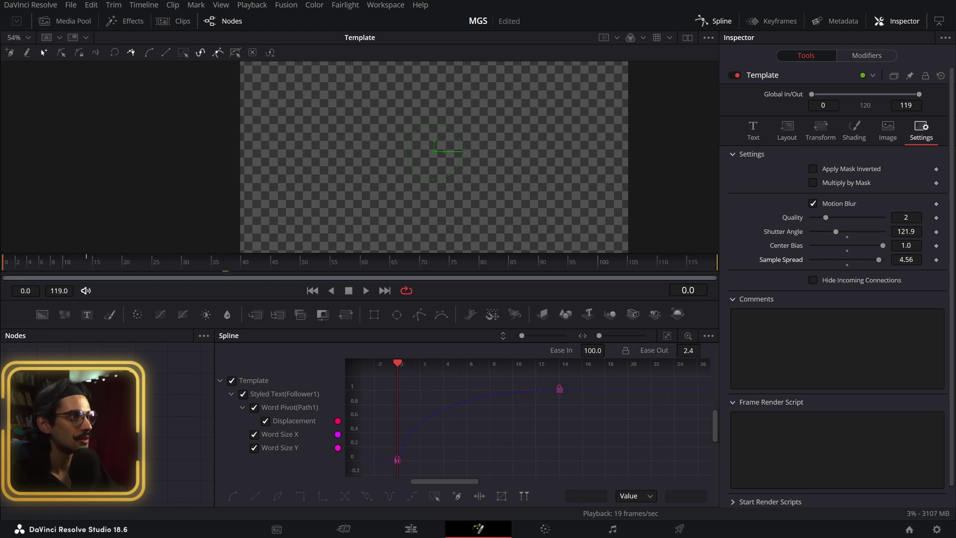
Step: Set the Template's motion blur quality to 8 and preview the text reveal from frame 0
key("space")
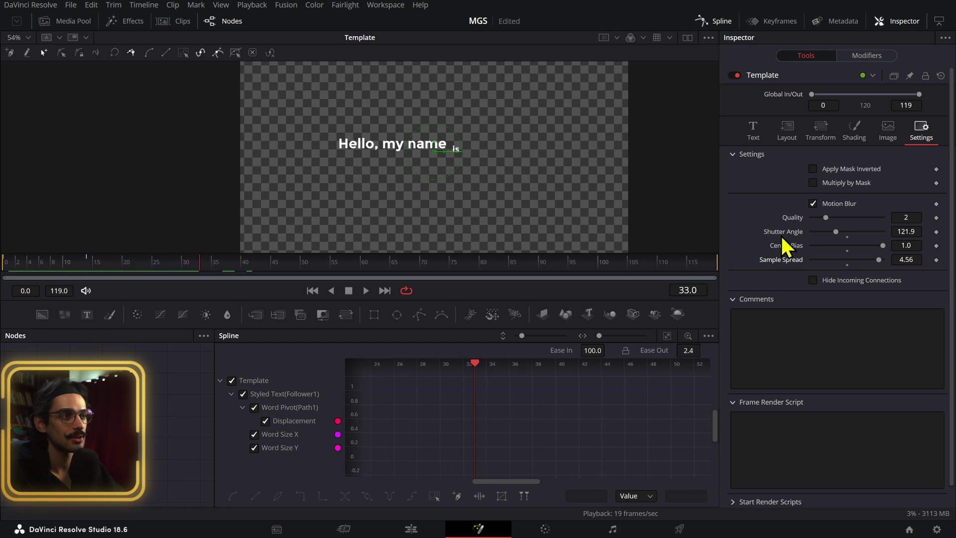
left_click_drag(864, 220, 869, 218)
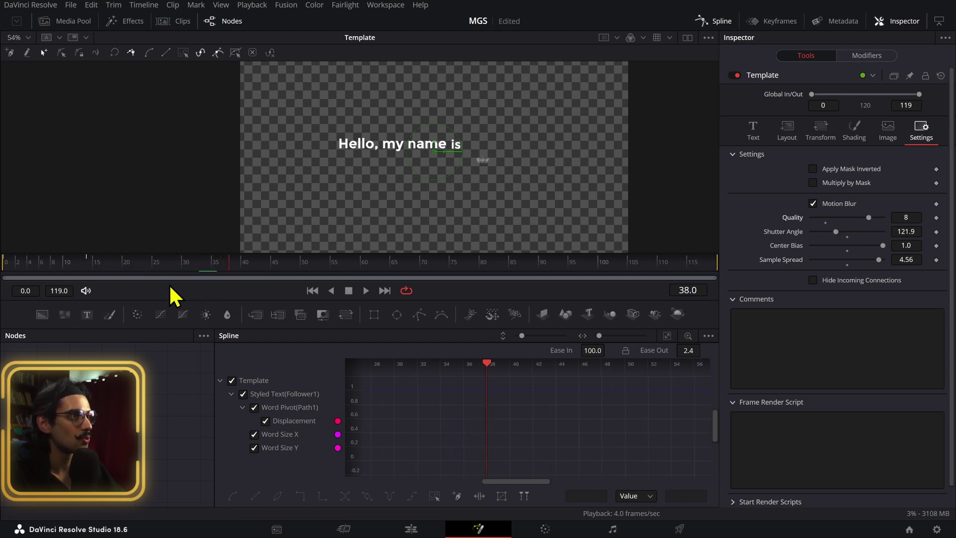
key("Home")
key("space")
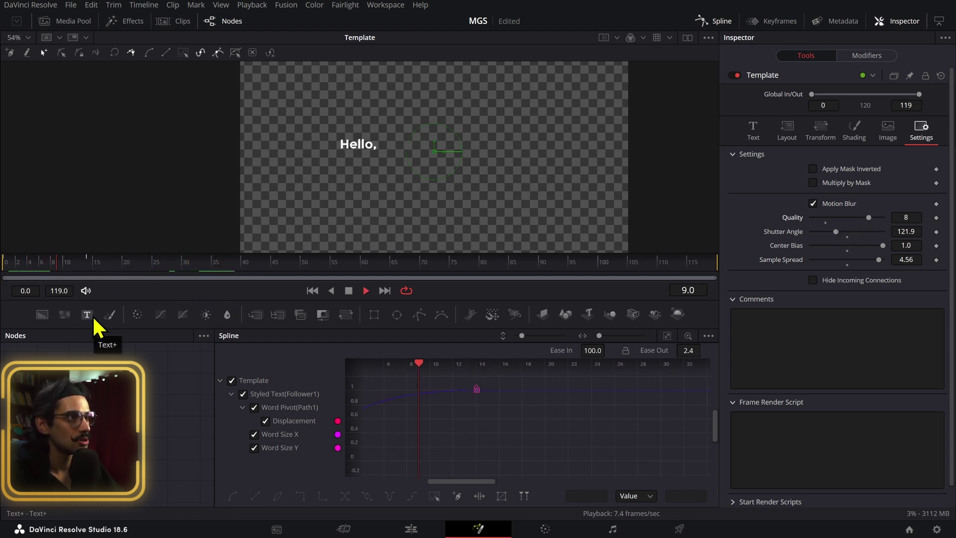
key("space")
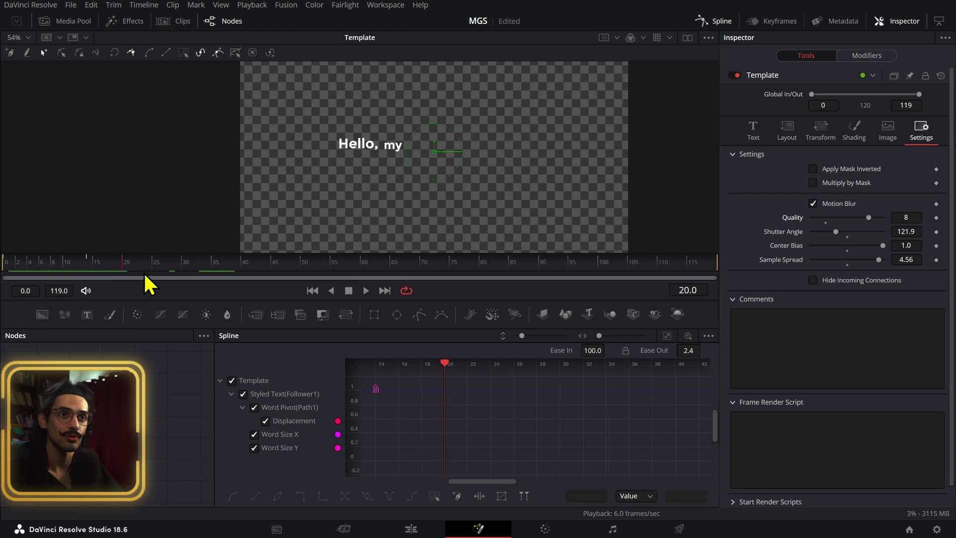
Step: Review the Template's text and motion blur settings, along with the Follower modifier's shading and timing controls
left_click(769, 132)
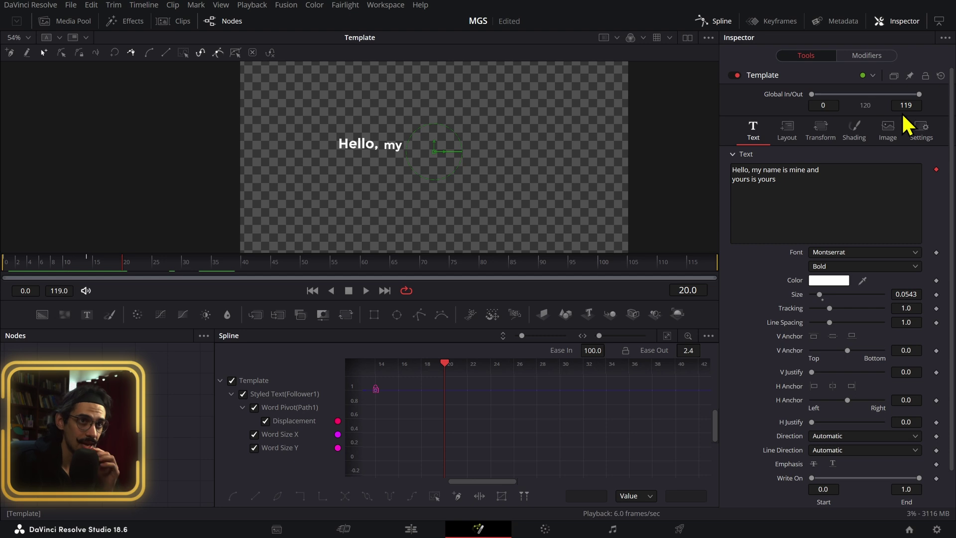
left_click(916, 127)
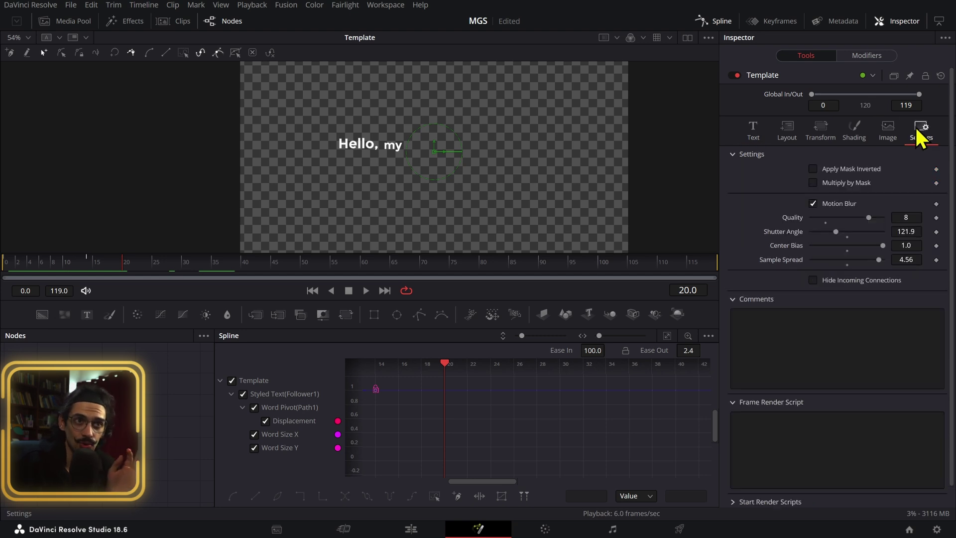
left_click(843, 58)
left_click(880, 96)
left_click(877, 97)
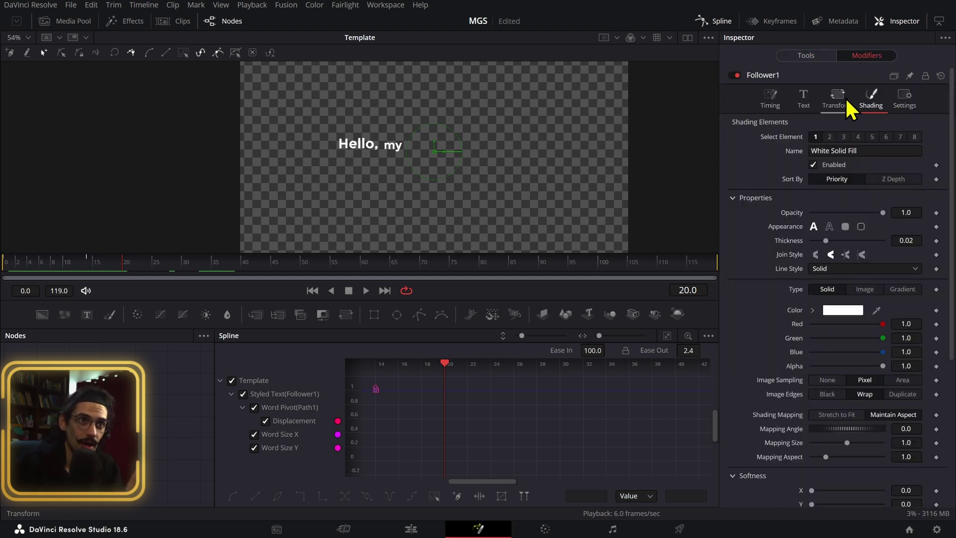
left_click(773, 103)
left_click(800, 56)
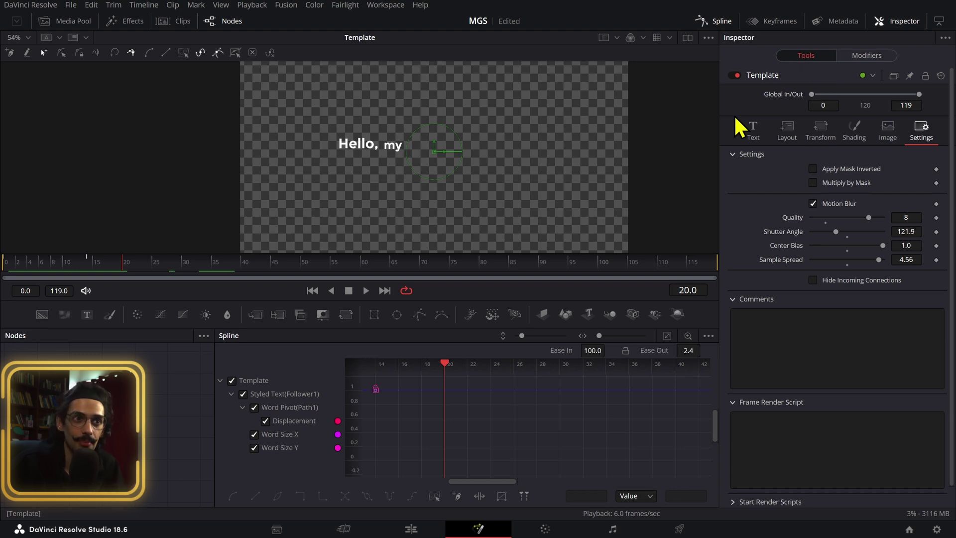
left_click(752, 134)
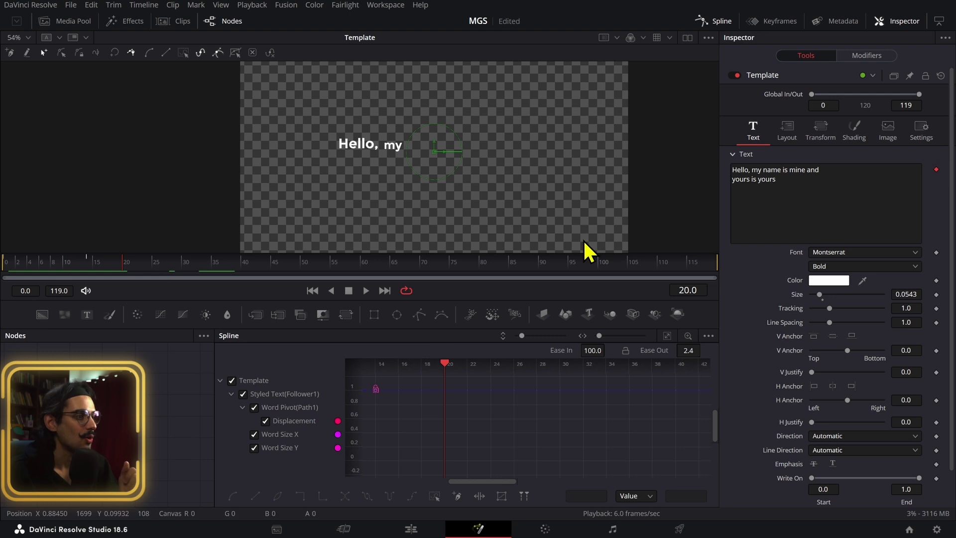
Step: Close the Spline editor and view the Glow1 node's output, scrubbing through the first words of the reveal
left_click(715, 22)
left_click(374, 461)
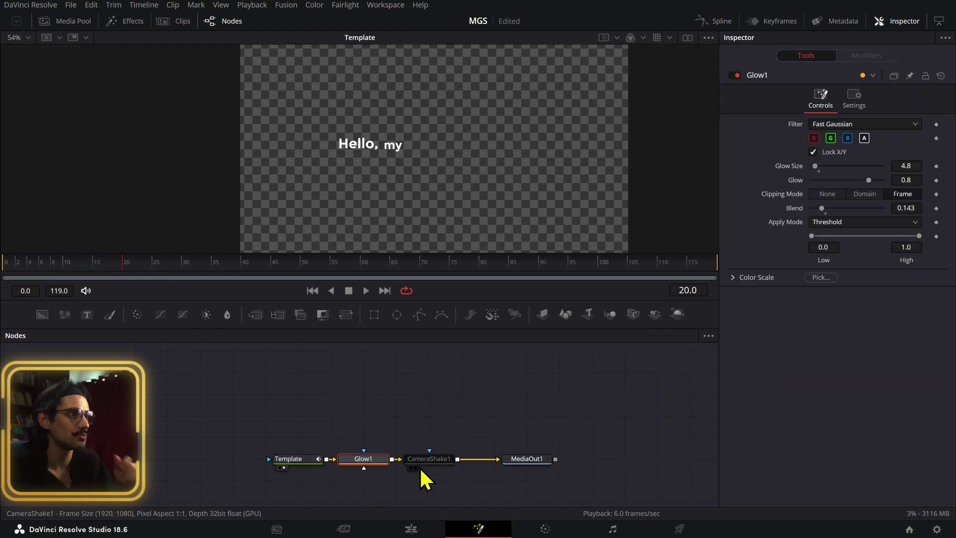
left_click(344, 468)
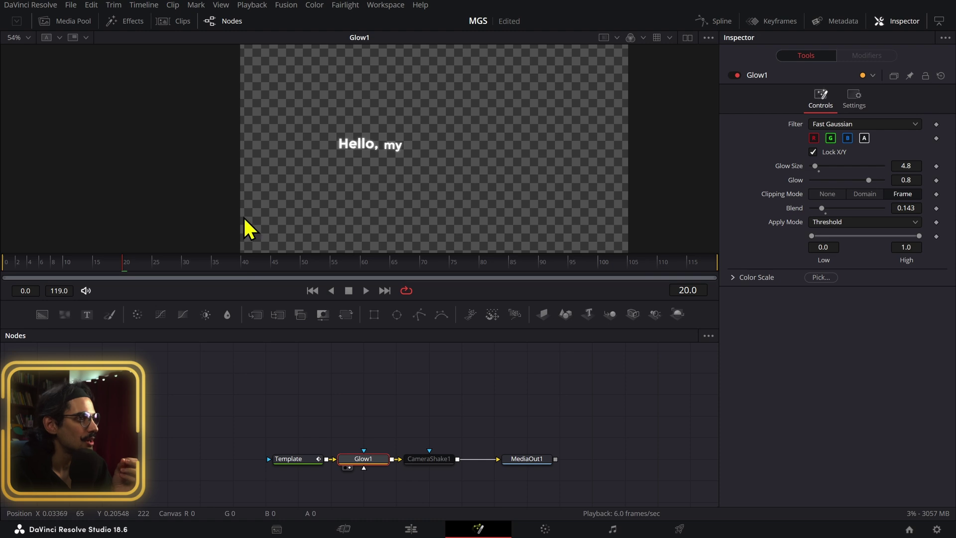
left_click_drag(10, 261, 147, 288)
Step: Enable the CameraShake1 node, reset its speed scale and motion scale to 1.0, and play the shaking text
left_click(433, 456)
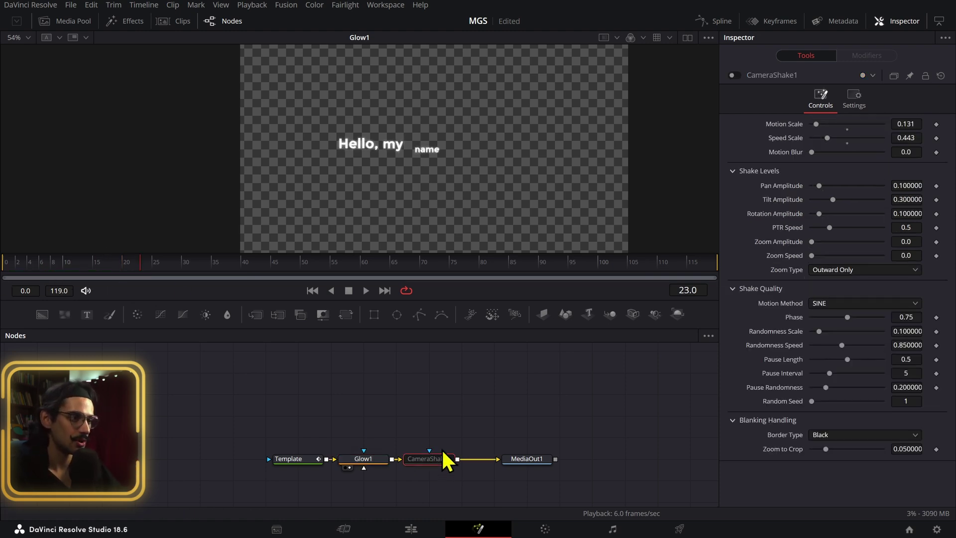
key("ctrl+p")
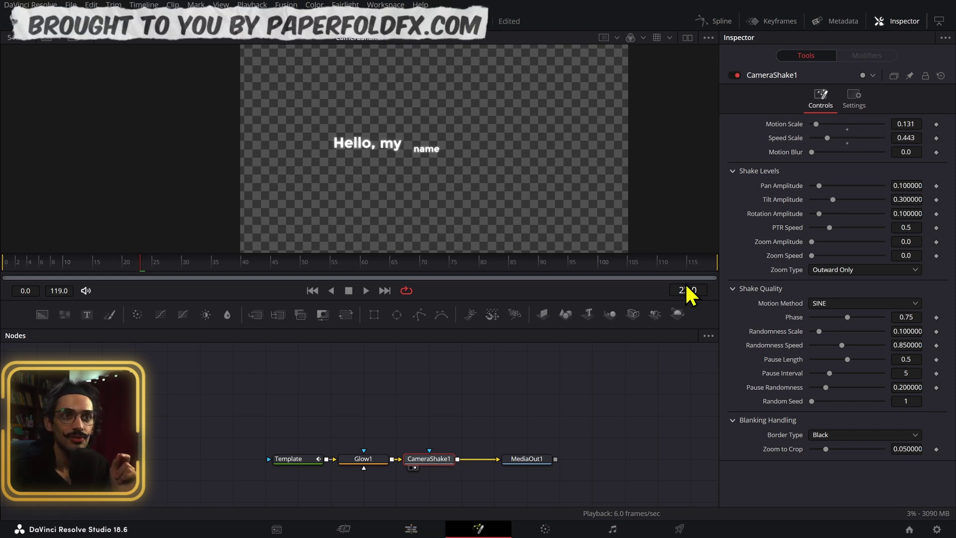
double_click(785, 138)
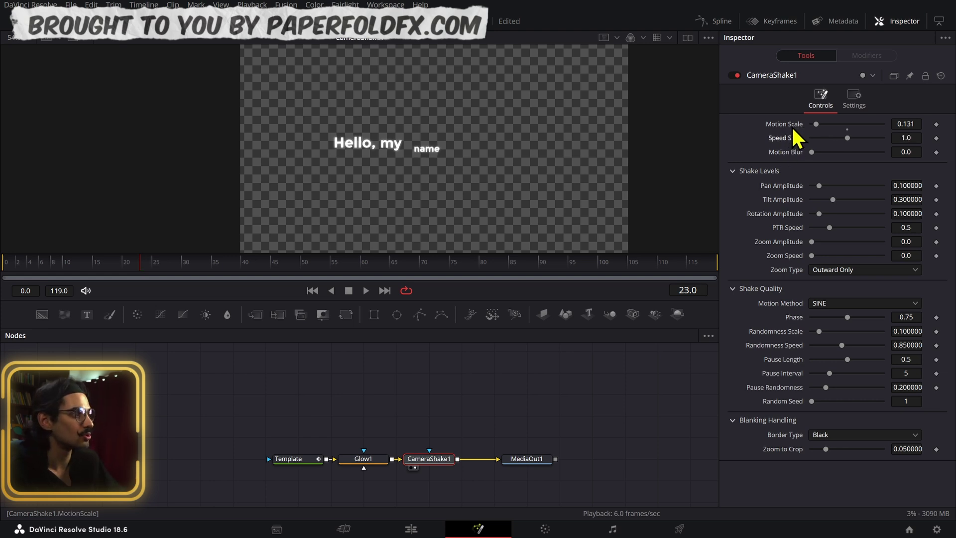
double_click(784, 124)
key("space")
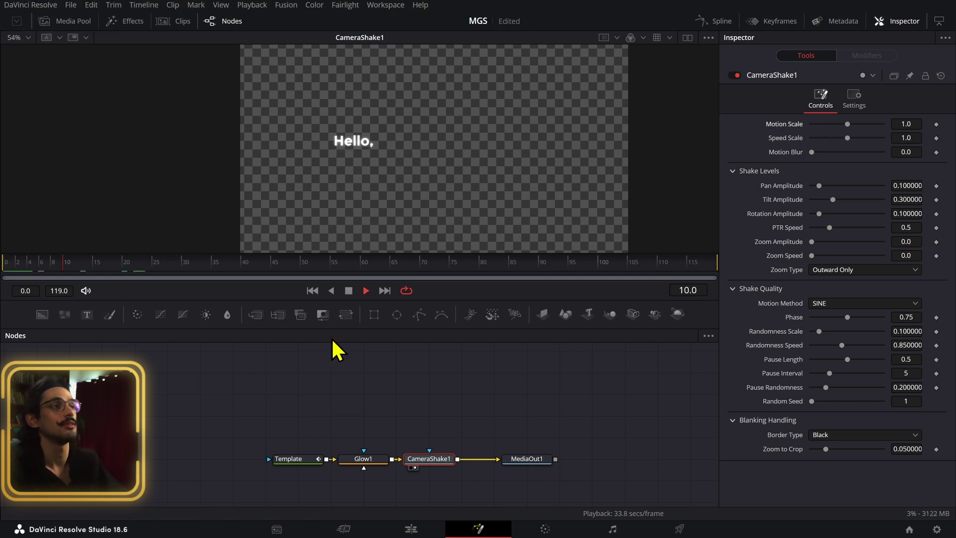
key("space")
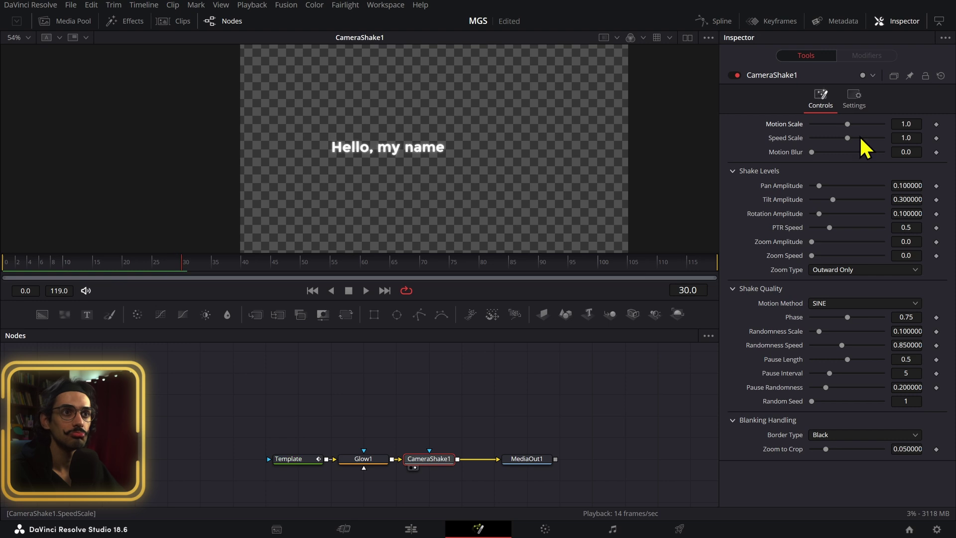
Step: Reduce CameraShake1's motion scale to 0.206 and speed scale to 0.191, and preview the shake
left_click_drag(899, 124, 869, 138)
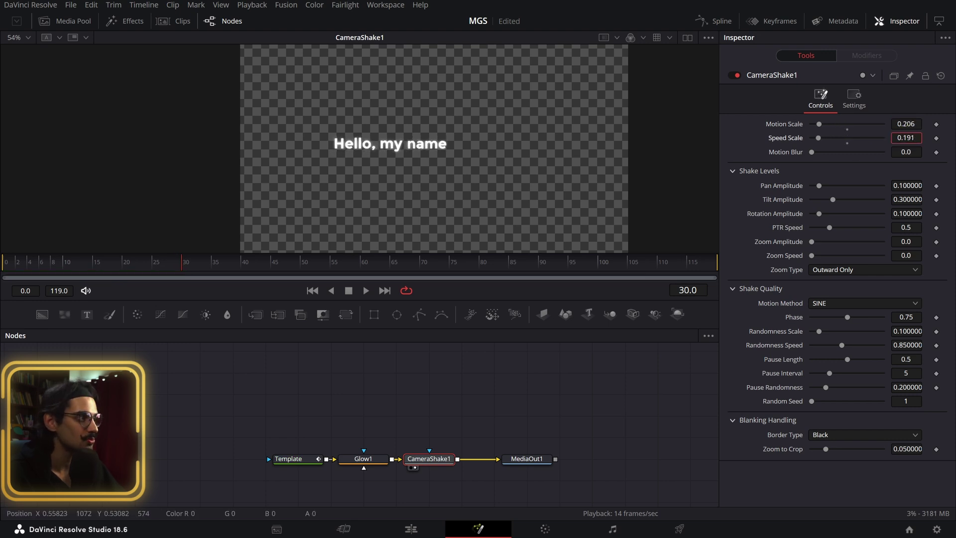
left_click(75, 269)
key("space")
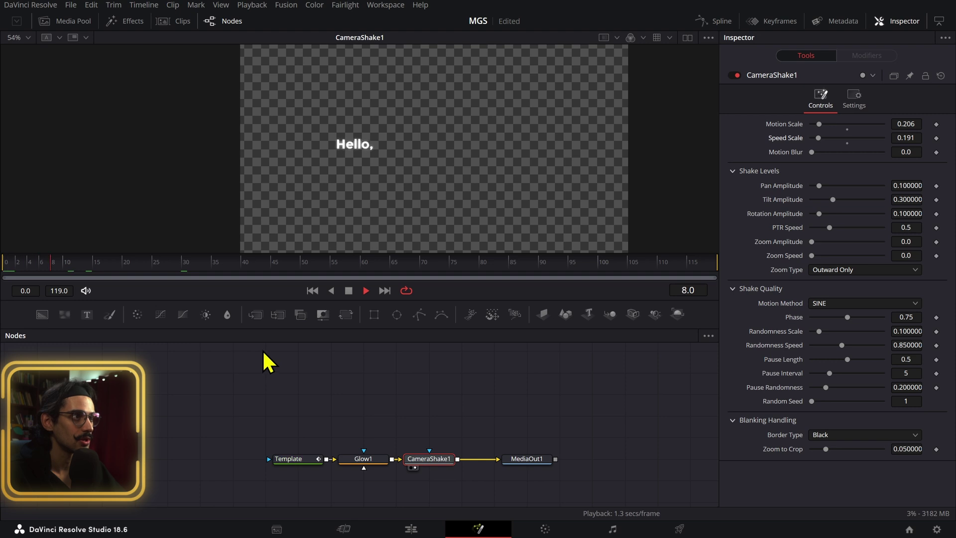
key("space")
Step: Set CameraShake1's speed scale to 0.236 and motion scale to 0.254, and play the reveal
left_click_drag(905, 138, 908, 123)
key("space")
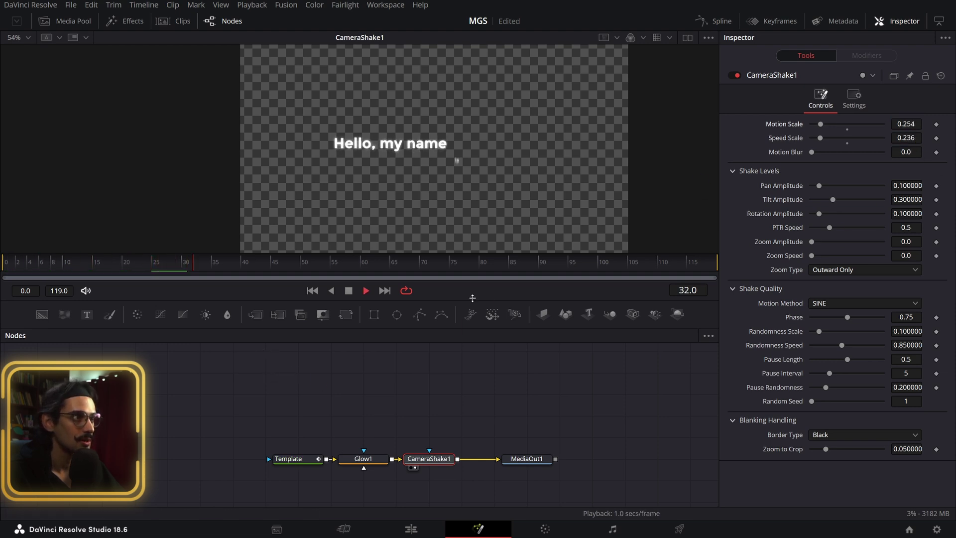
key("Home")
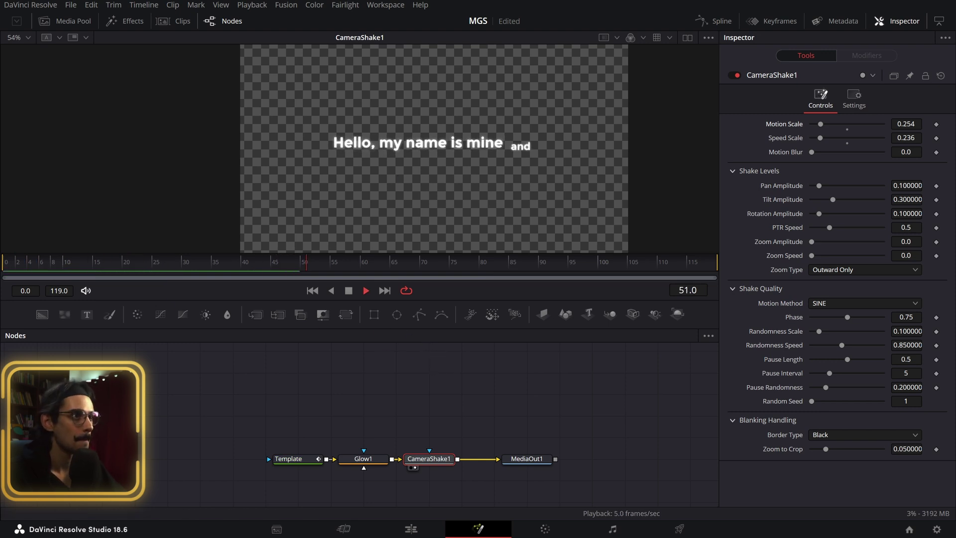
key("space")
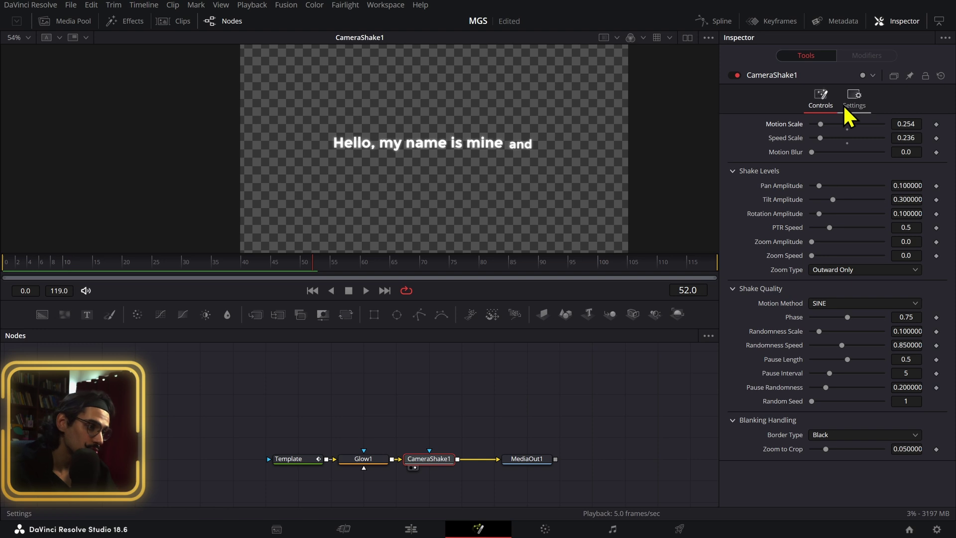
Step: Move MediaOut1 farther from CameraShake1 to leave a gap in the node chain, and disable CameraShake1
left_click_drag(447, 460, 626, 468)
key("ctrl+z")
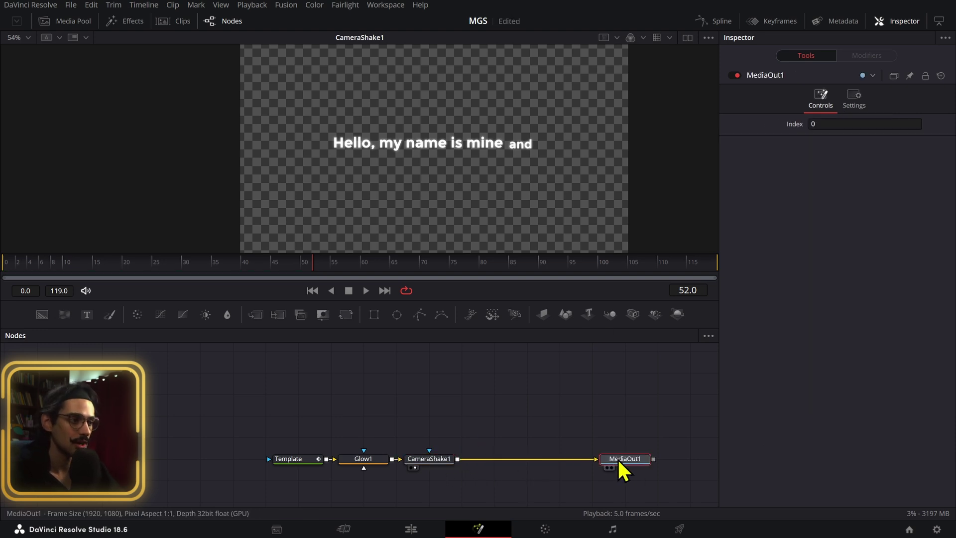
left_click(442, 460)
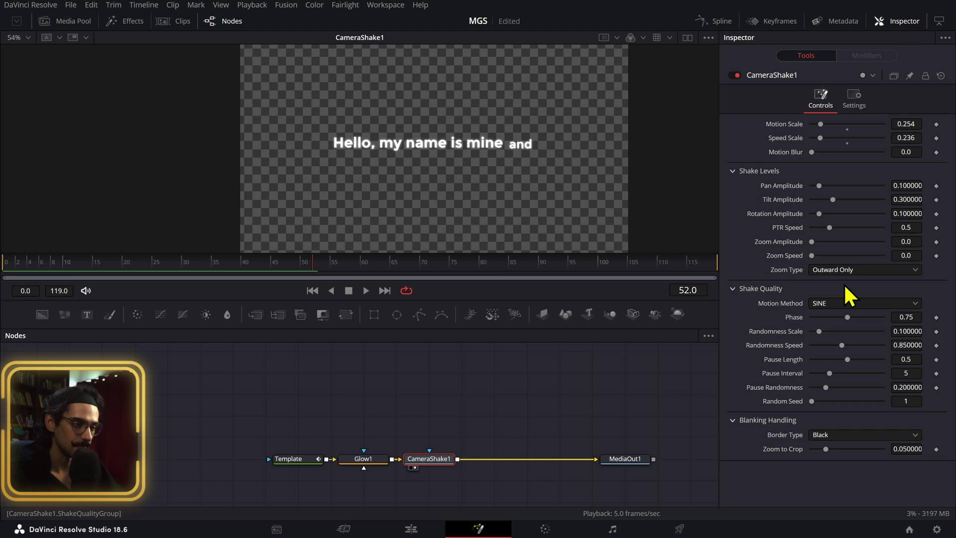
key("ctrl+p")
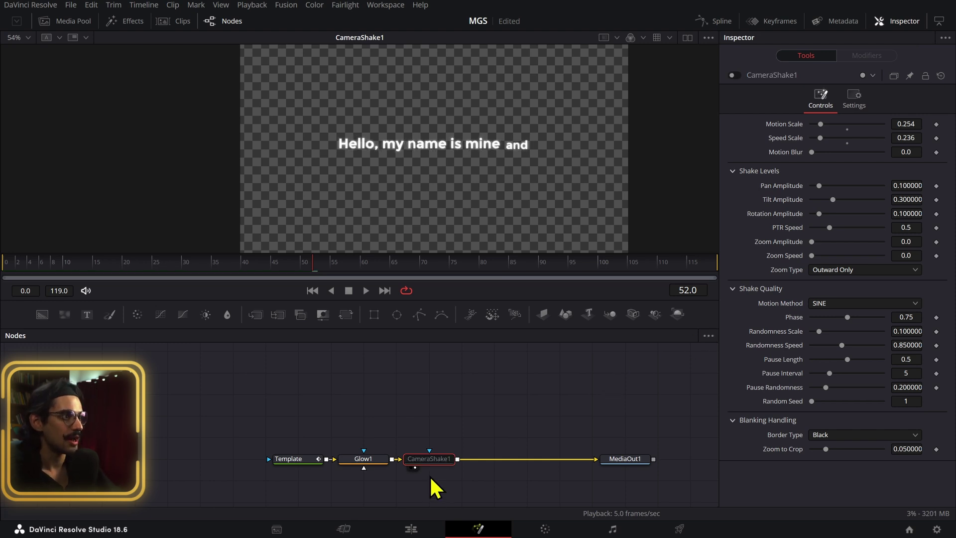
Step: Add a Transform (Xf) node between CameraShake1 and MediaOut1 and show its output in the viewer
key("shift+space")
type("trans")
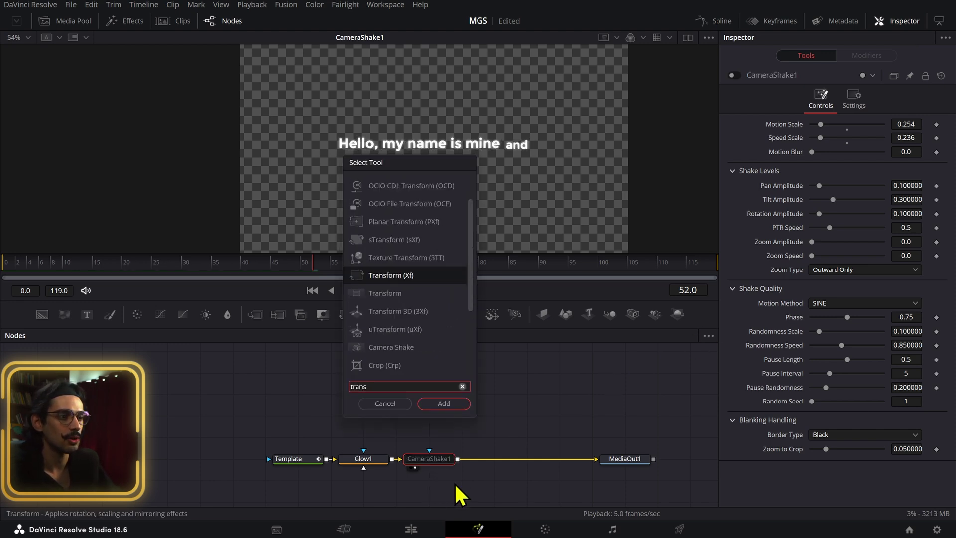
key("Return")
key("1")
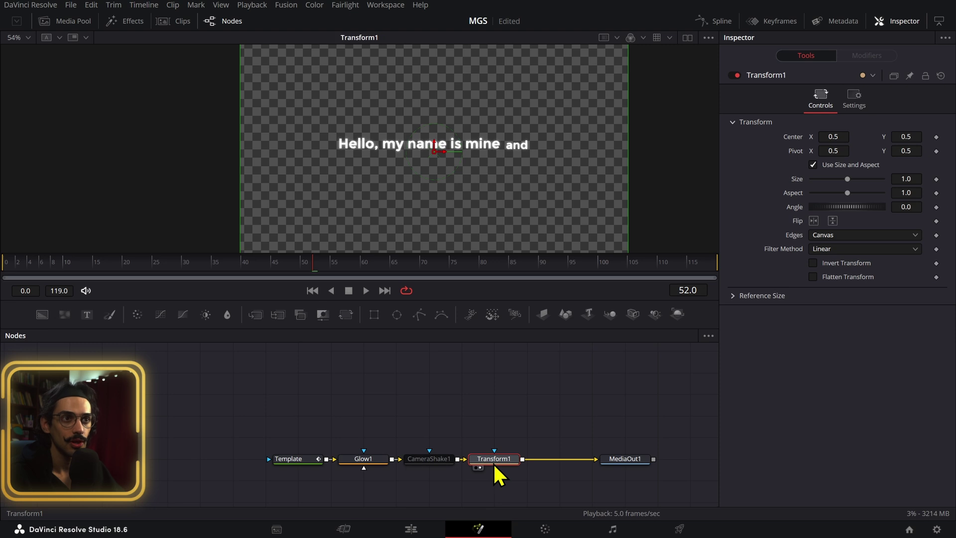
Step: Apply a Shake modifier to Transform1's Center and open the modifier's controls
right_click(794, 139)
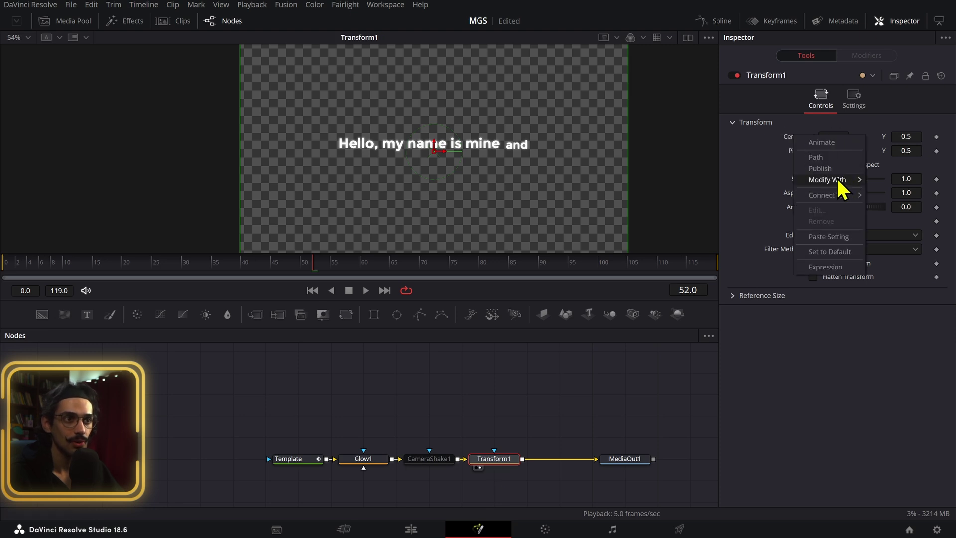
mouse_move(838, 180)
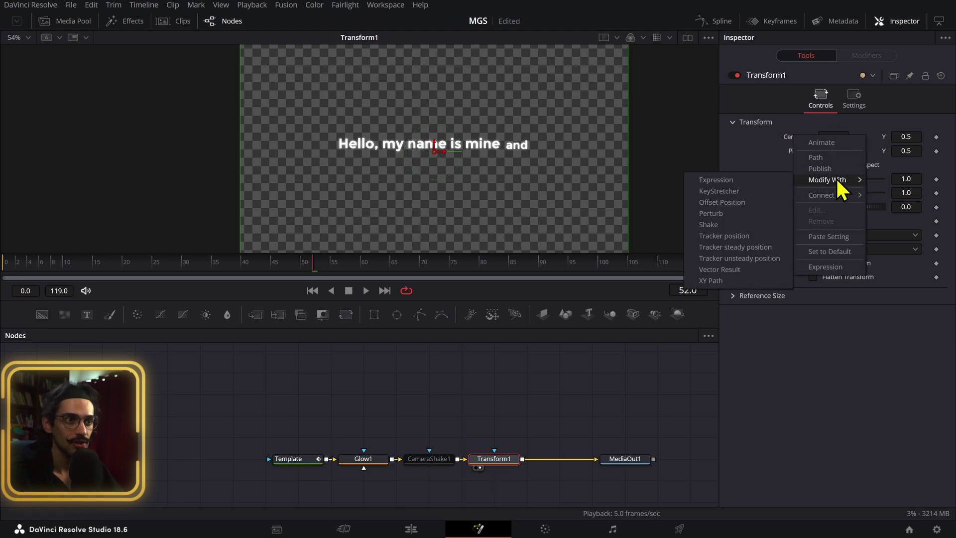
left_click(719, 225)
left_click(867, 56)
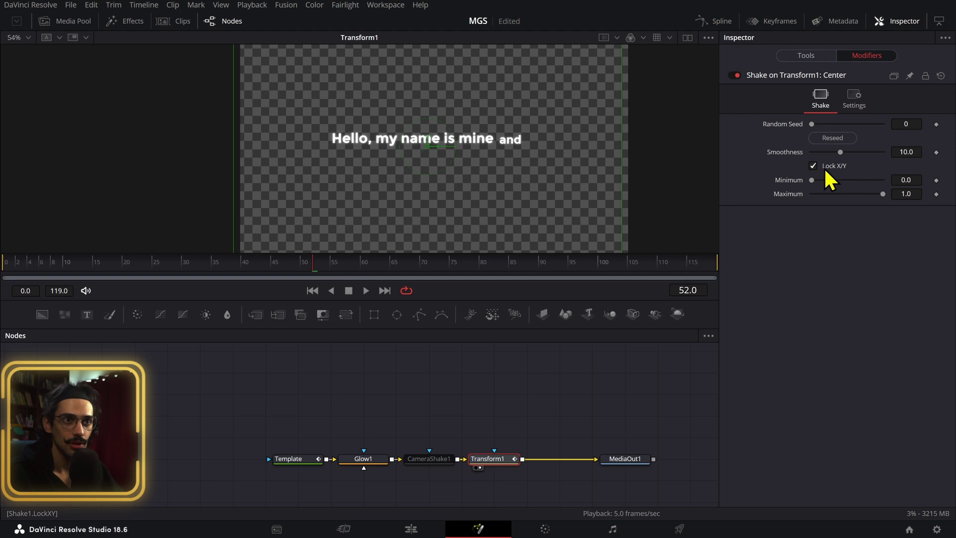
Step: Set the Shake modifier's smoothness to 18.45 and both its minimum and maximum to 0.5
mouse_move(905, 152)
left_mouse_down()
mouse_move(891, 152)
mouse_move(903, 152)
left_mouse_up()
left_click(903, 180)
type(".5")
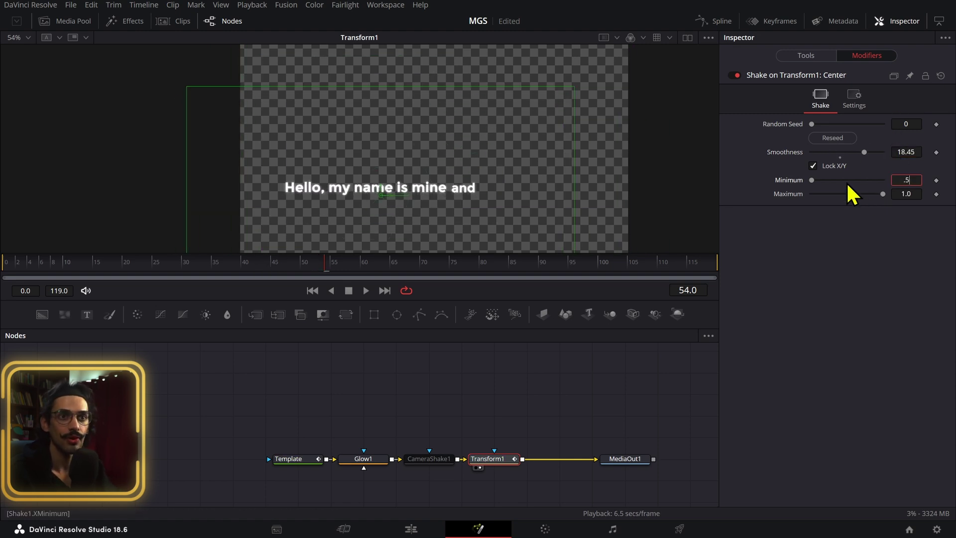
left_click(905, 193)
type(".5")
key("Return")
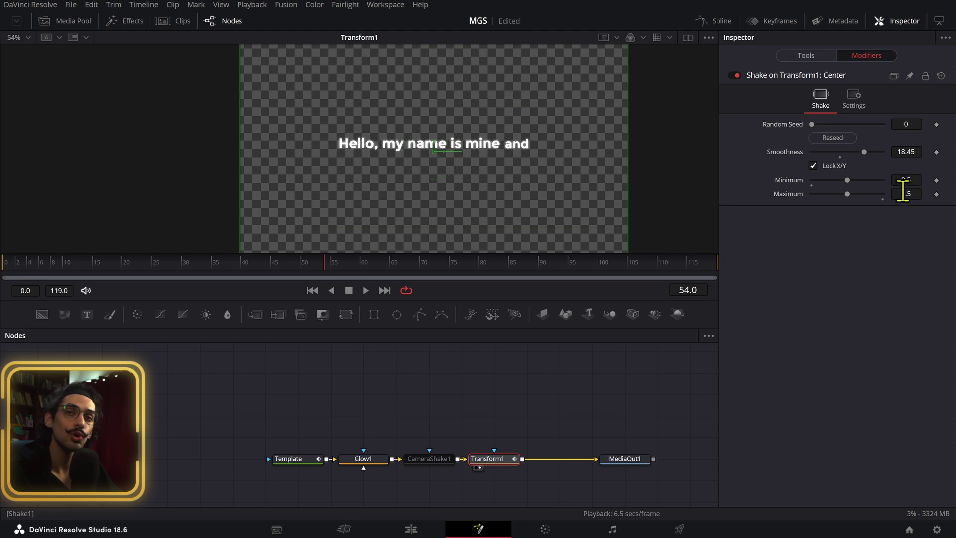
Step: Adjust the Shake modifier's minimum to 0.4836 and maximum to 0.5154, previewing the resulting text movement
left_click_drag(912, 180, 912, 194)
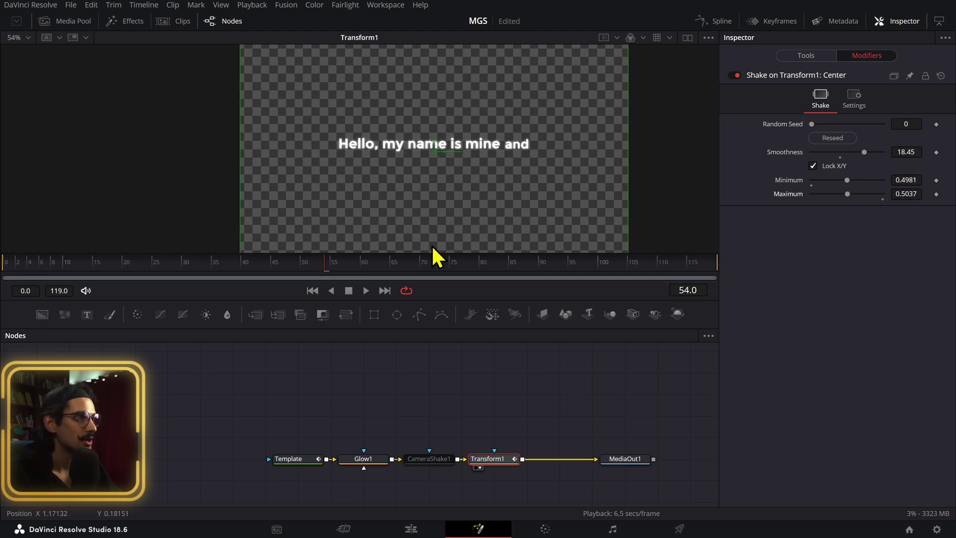
key("space")
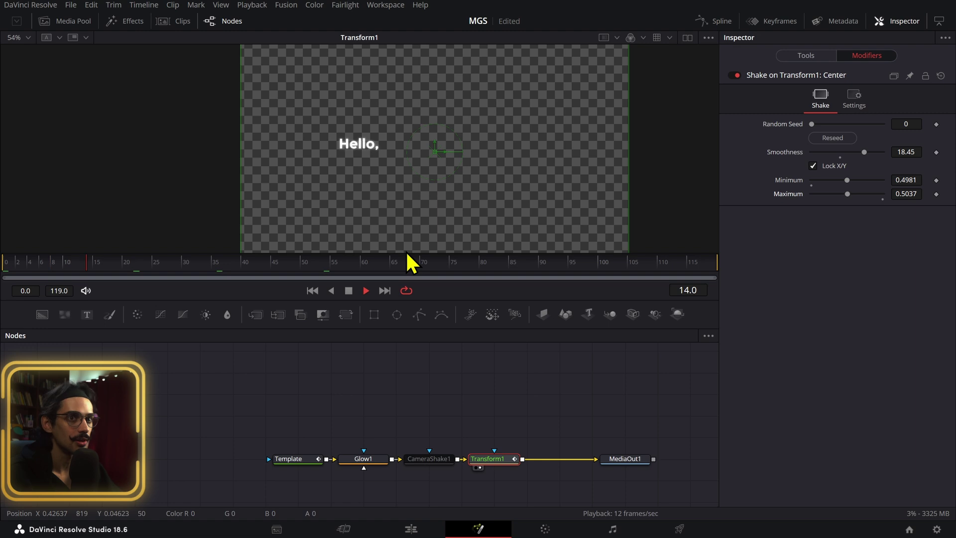
mouse_move(911, 180)
left_mouse_down()
mouse_move(915, 194)
mouse_move(908, 180)
left_mouse_up()
key("space")
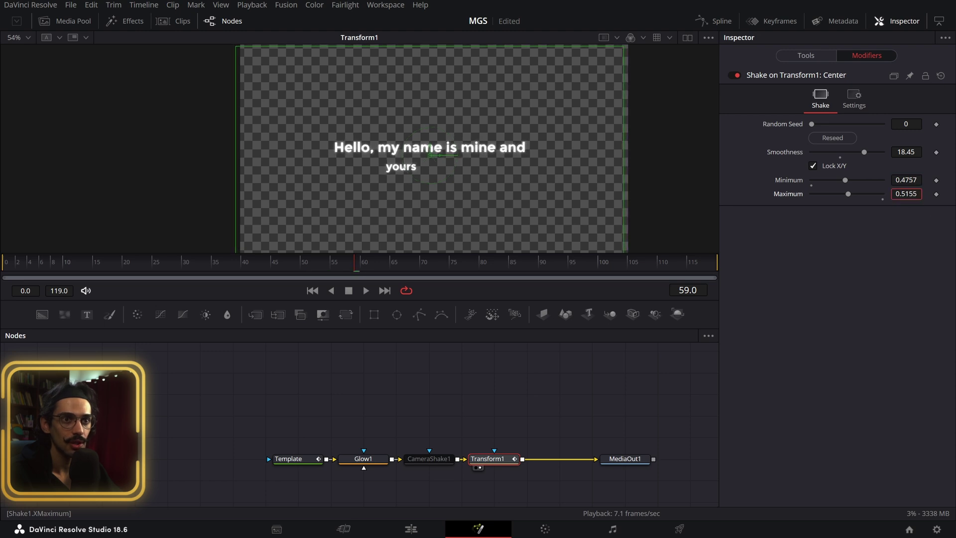
key("space")
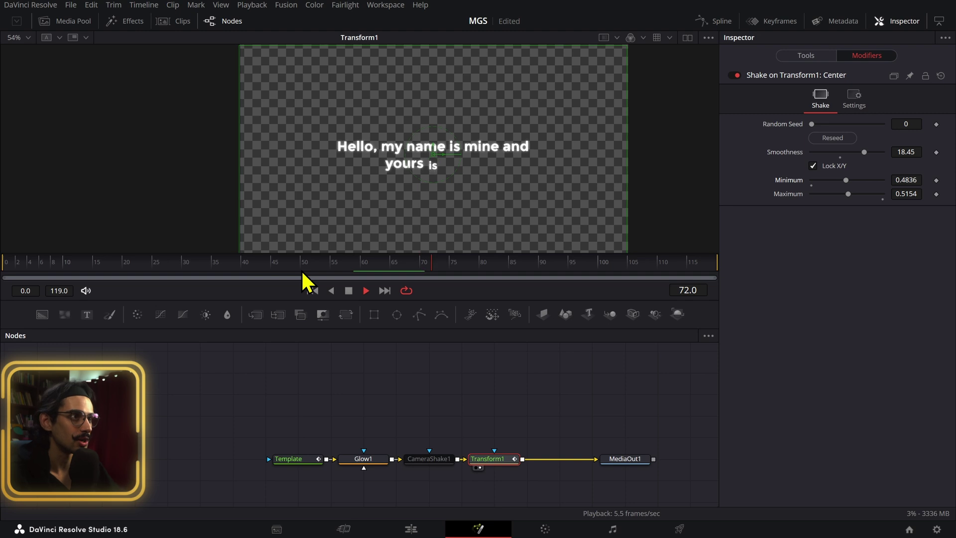
Step: Replay the word reveal from about frame 12 and reseed the Shake modifier for a different random motion
left_click(73, 263)
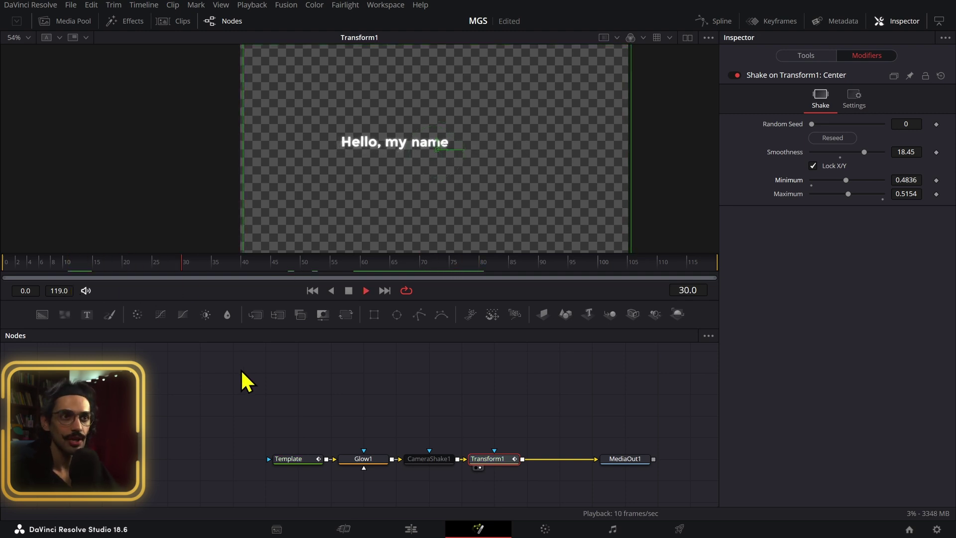
left_click(834, 142)
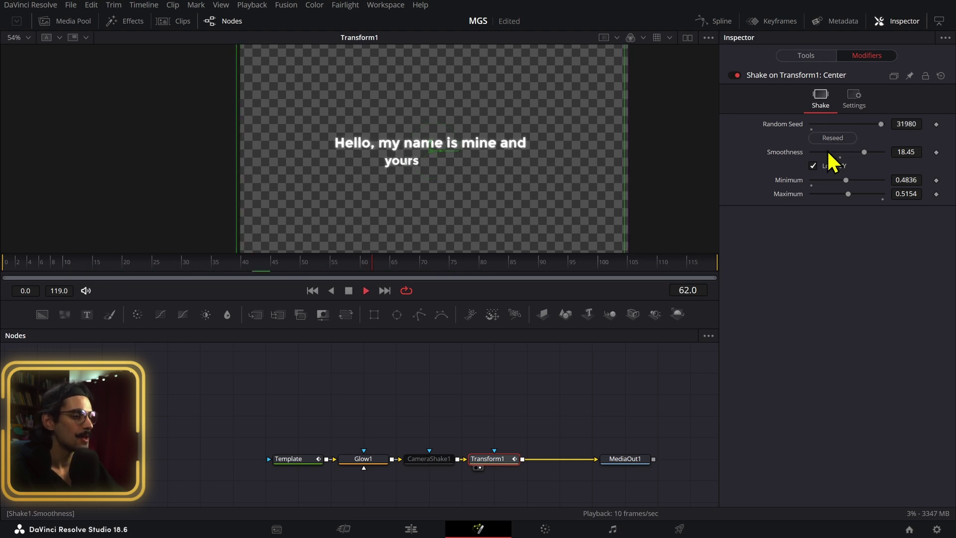
key("space")
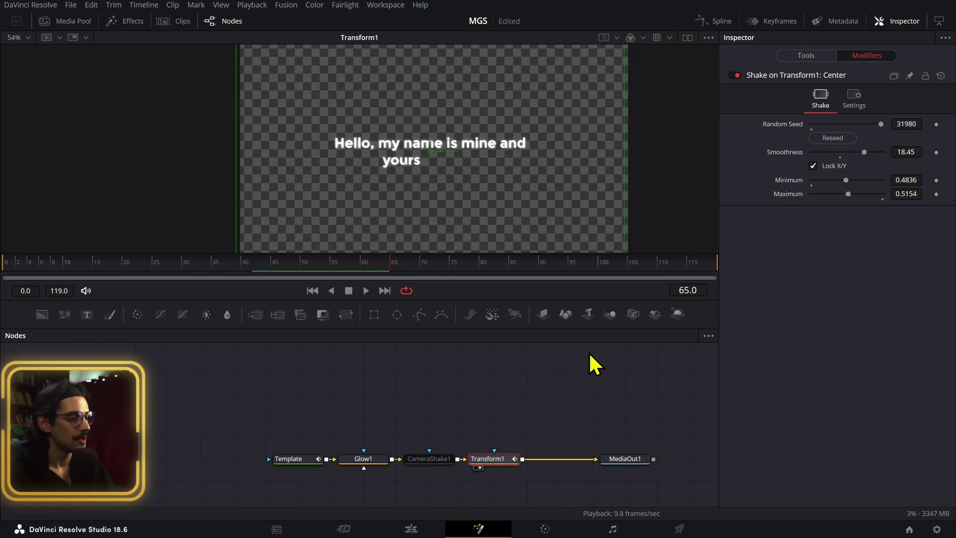
Step: Go to the Edit page and review the first title over its paper texture background at 00:00:03:02
left_click(426, 534)
left_click(853, 185)
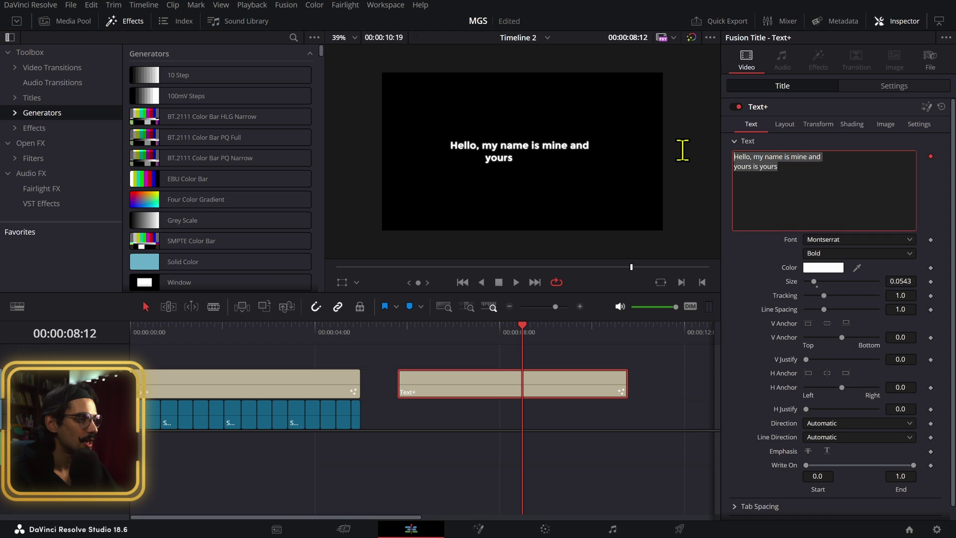
left_click(406, 430)
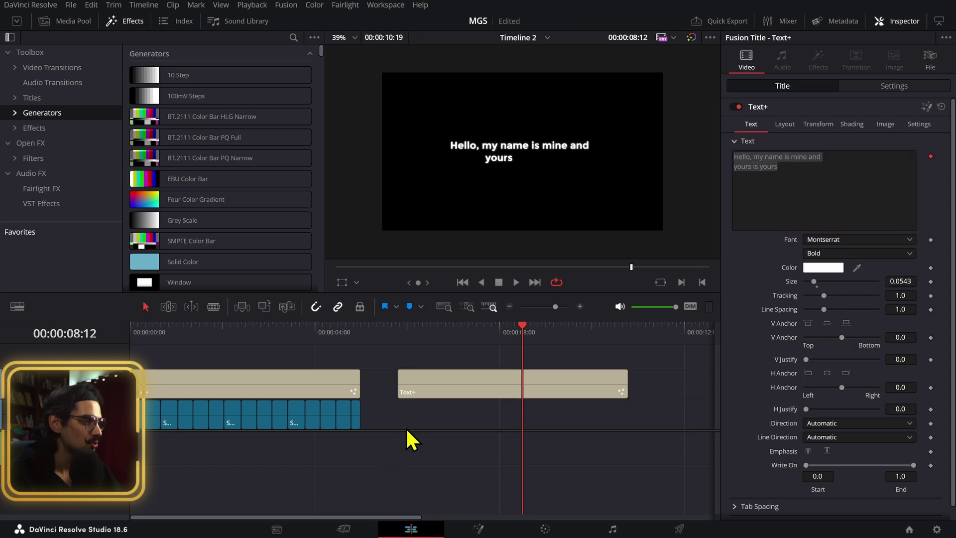
left_click(142, 434)
left_click(156, 423)
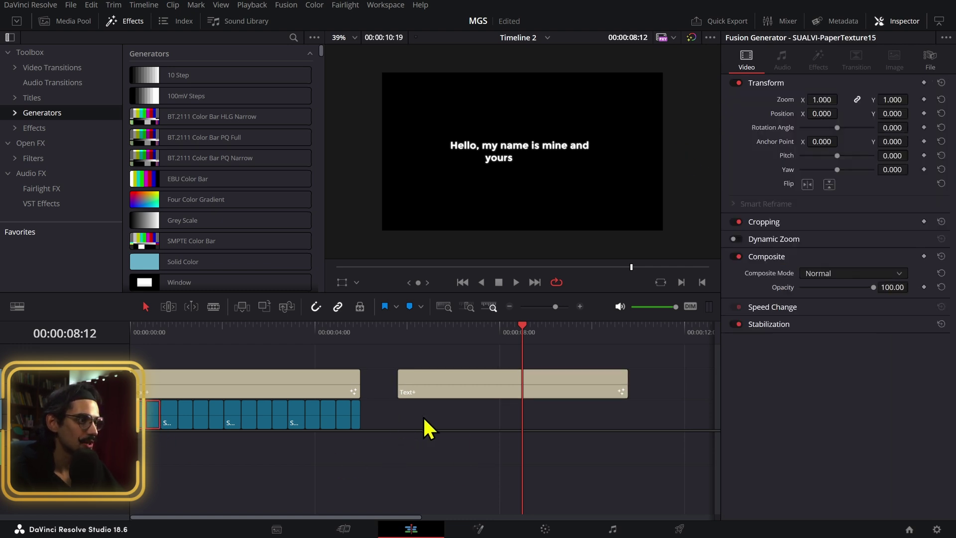
left_click(437, 394)
left_click(361, 335)
left_click_drag(362, 338, 267, 348)
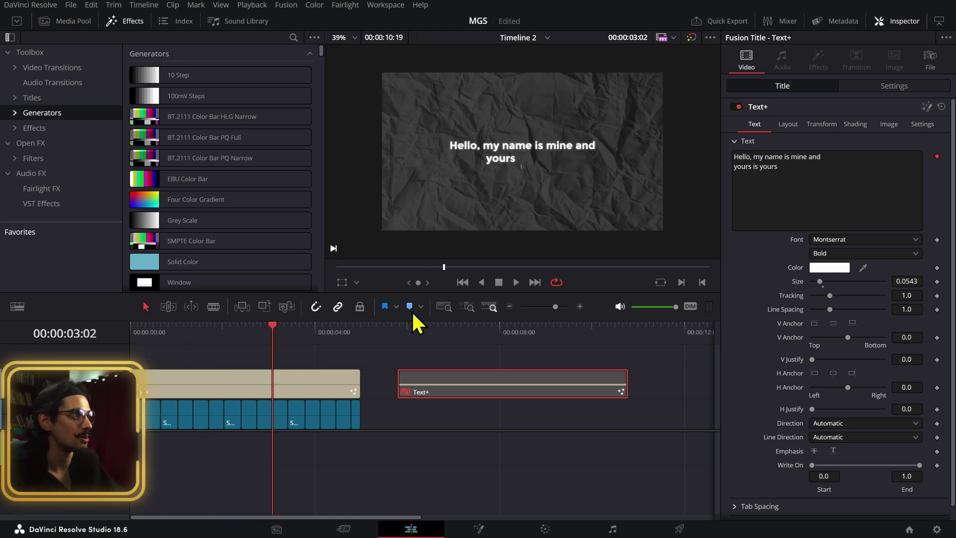
Step: Place the SUALVI-PaperTexture5 generator from the Premade Collage Elements paper textures beneath the second Text+ clip, spanning its length
left_click(20, 119)
scroll(25, 135, "down", 5)
left_click(49, 113)
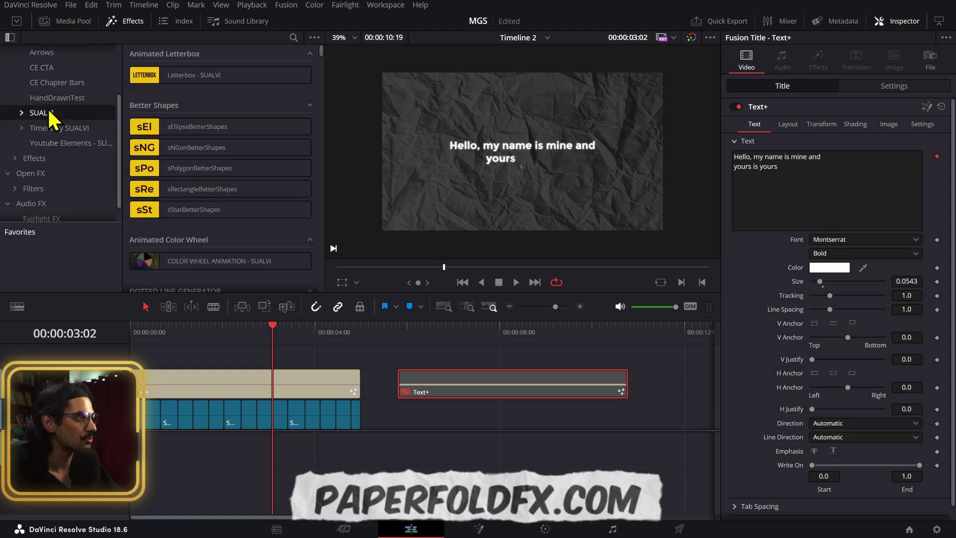
double_click(50, 113)
left_click(79, 164)
scroll(80, 169, "down", 1)
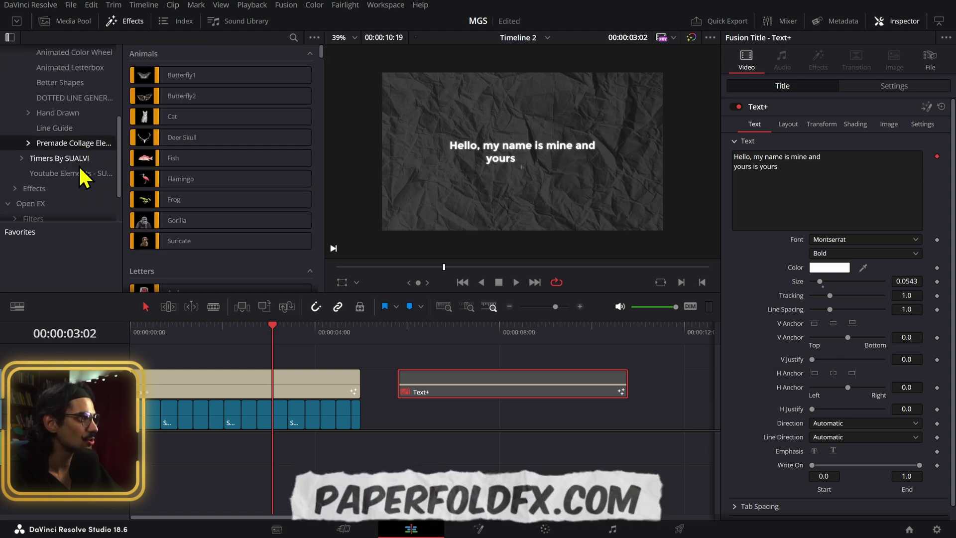
scroll(79, 166, "down", 2)
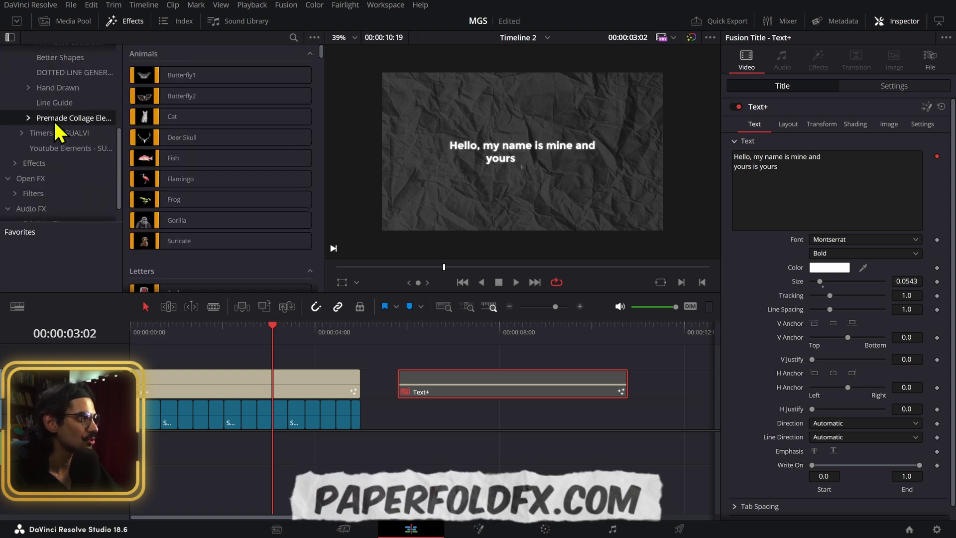
left_click(29, 119)
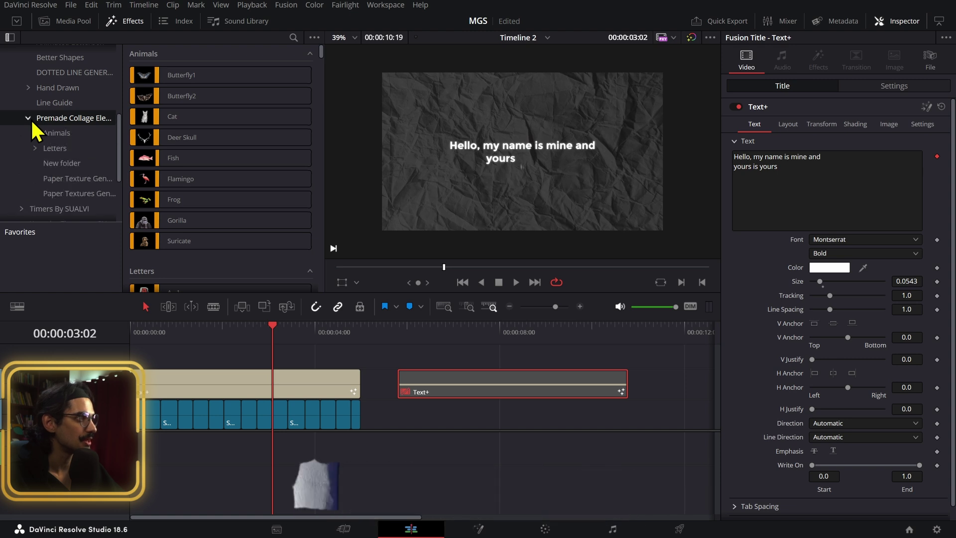
left_click(76, 179)
scroll(224, 154, "down", 3)
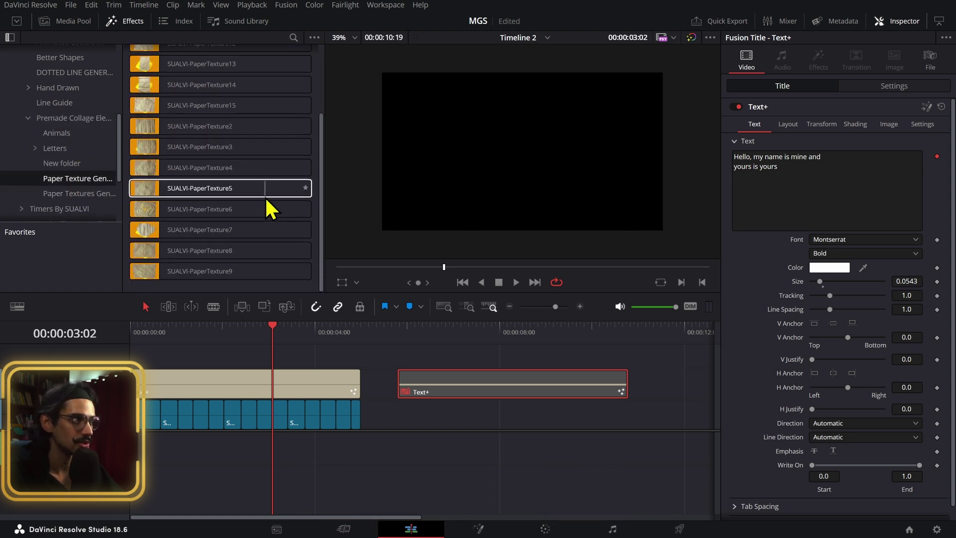
left_click_drag(156, 196, 437, 427)
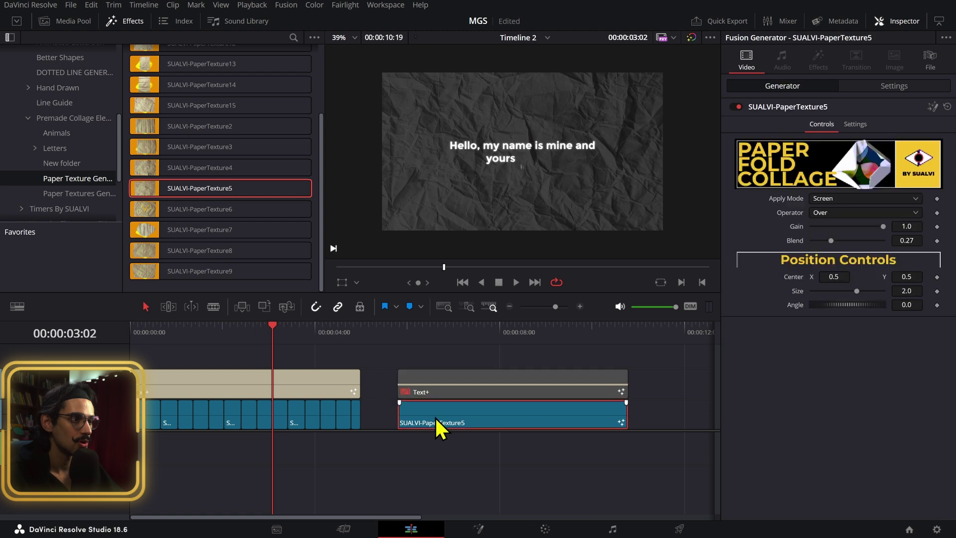
Step: Play back the second Text+ clip over its new paper background from the clip's start
left_click(398, 330)
left_click(425, 387)
left_click(435, 417)
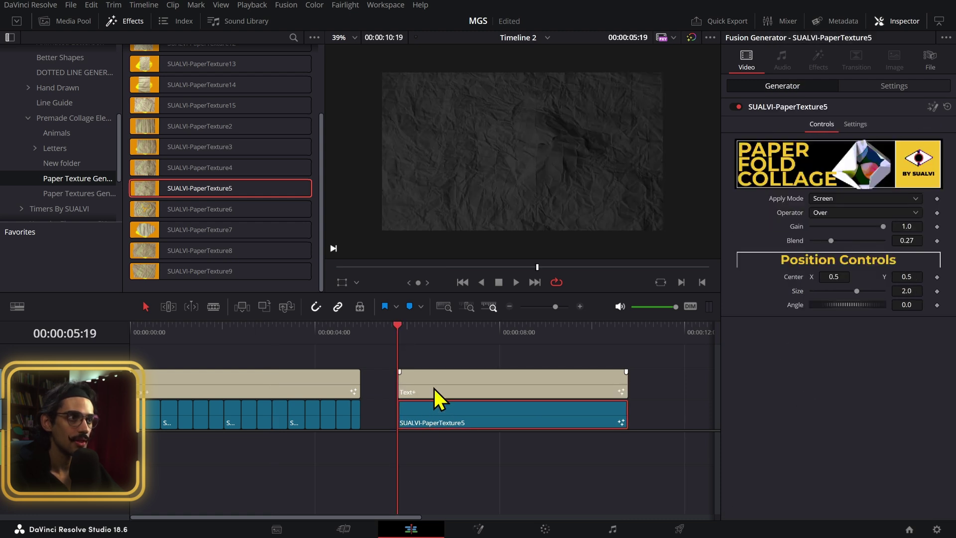
key("space")
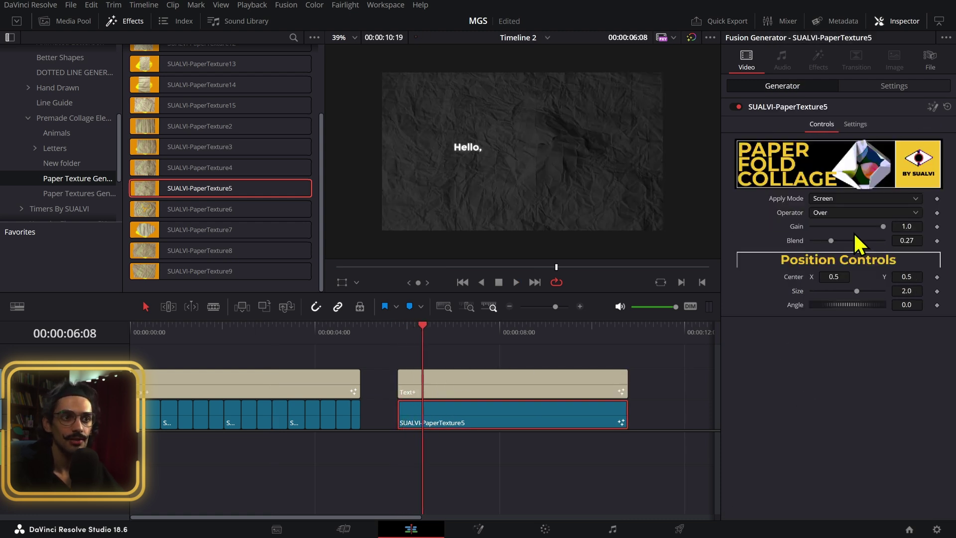
right_click(803, 282)
mouse_move(832, 318)
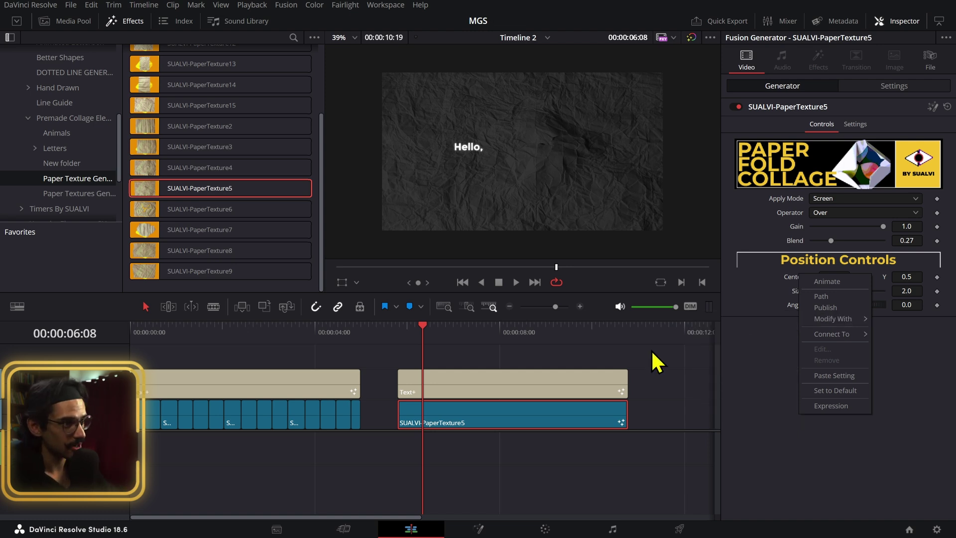
left_click(567, 414)
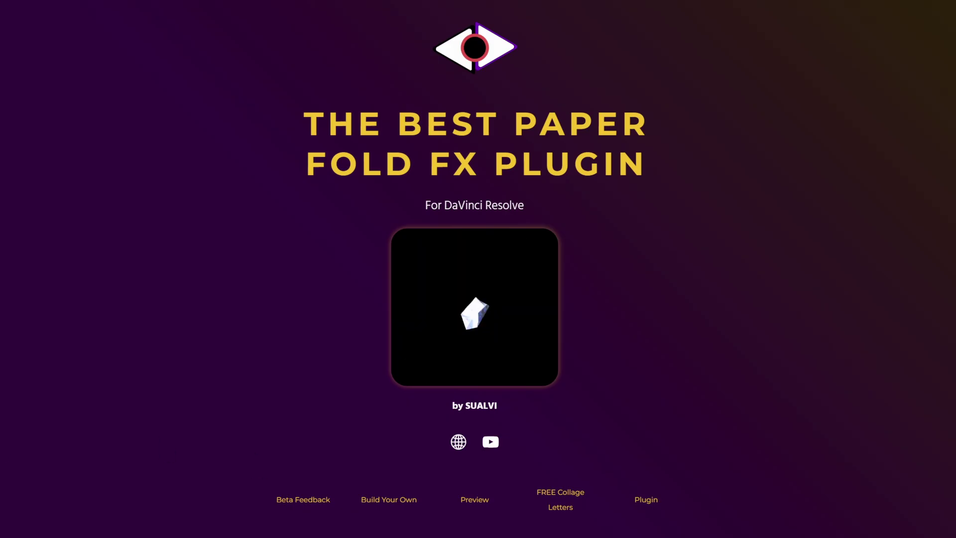
Step: Look through the Paper Fold FX plugin website, from its introduction past the animation sets to the free animated letters
scroll(475, 269, "down", 10)
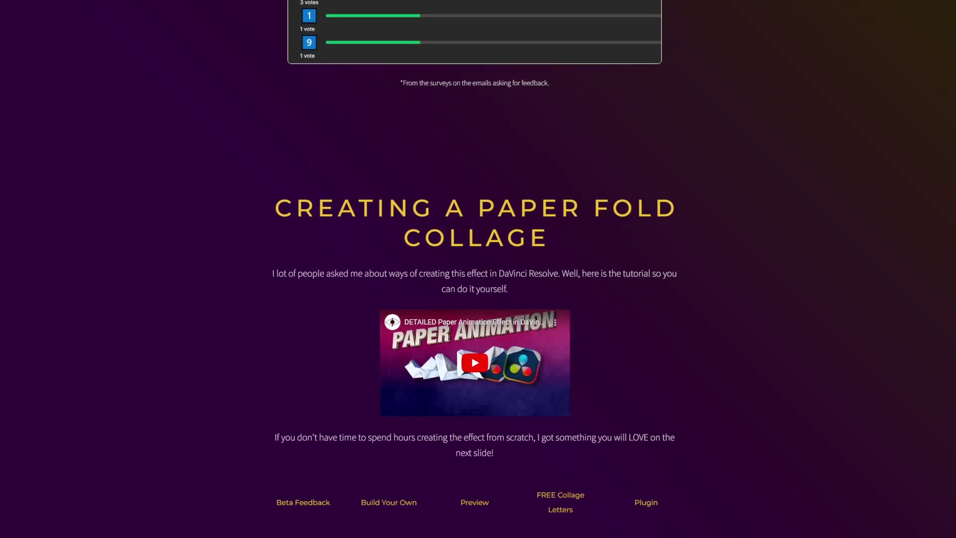
scroll(478, 269, "down", 12)
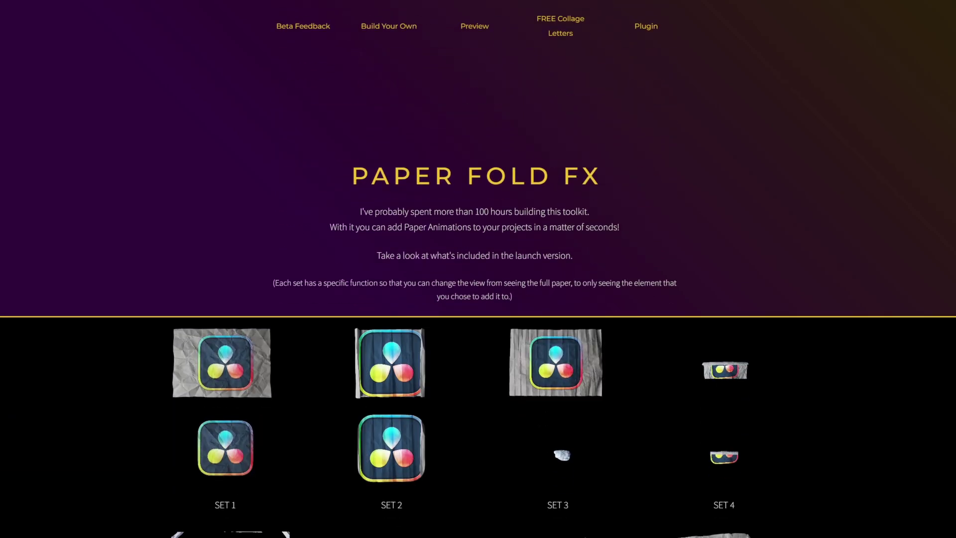
scroll(478, 269, "down", 8)
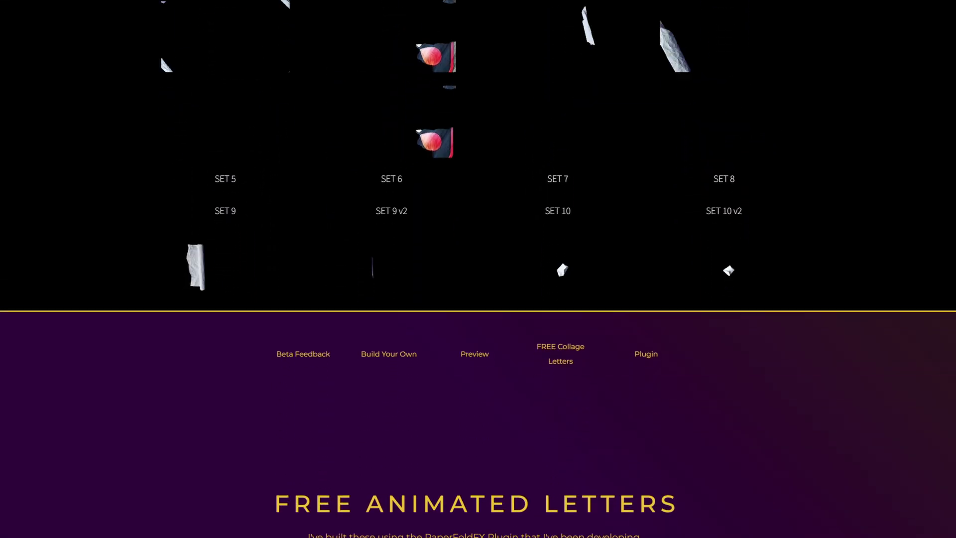
scroll(478, 269, "down", 7)
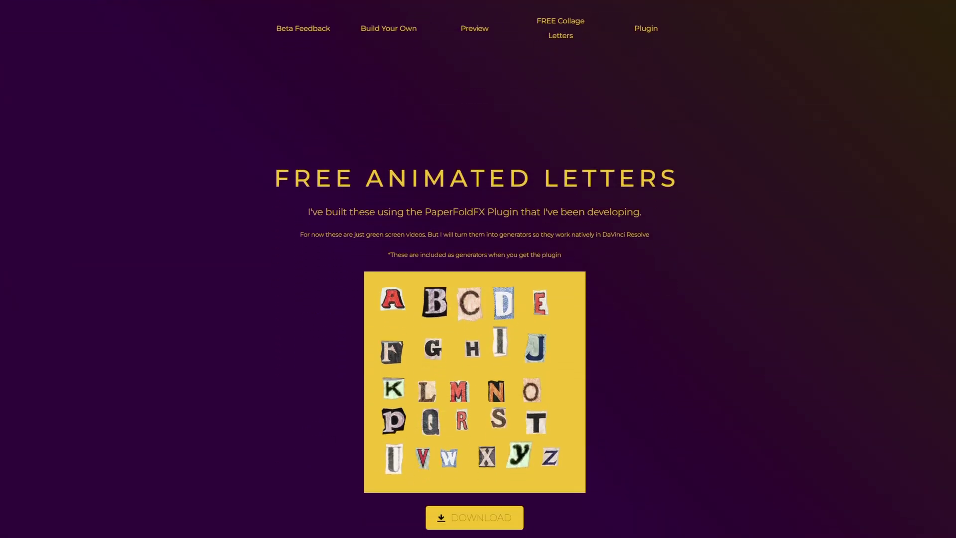